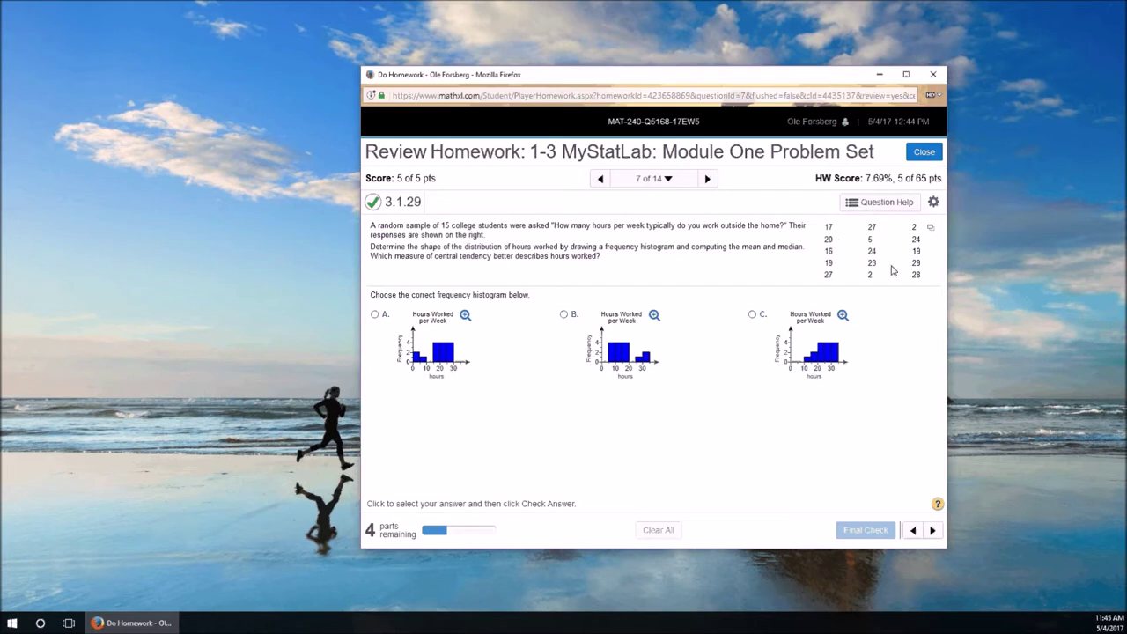
Step: Send the MyStatLab hours-worked table to a new StatCrunch data sheet
click(931, 229)
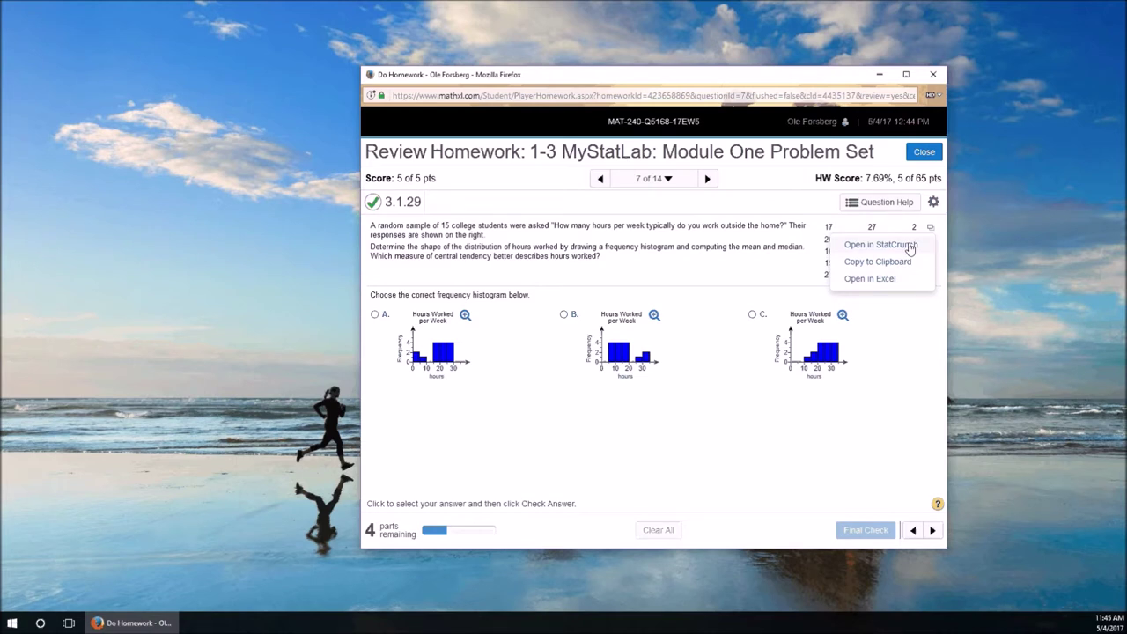
click(881, 245)
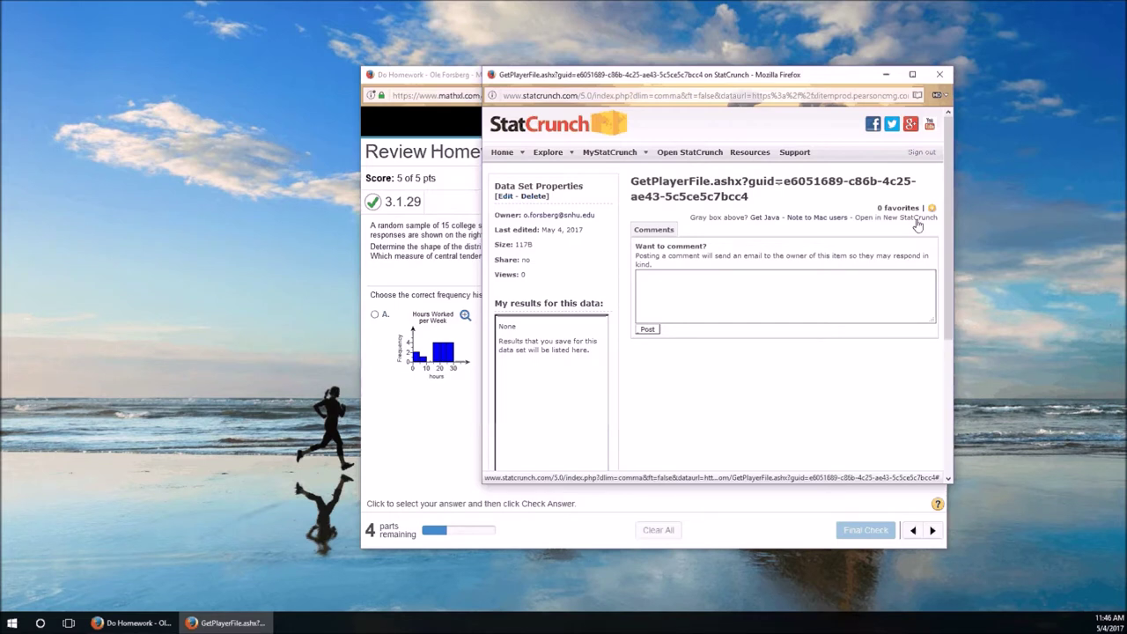
click(917, 220)
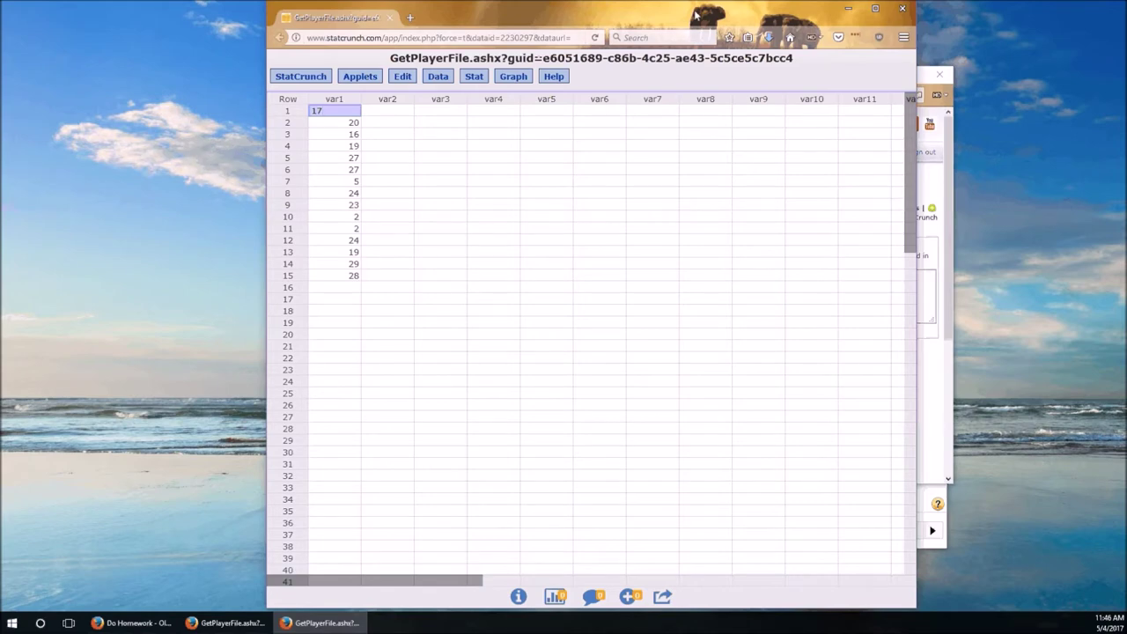
Step: Put StatCrunch on the left and the homework on the right, closing the leftover data set page
drag(696, 13, 522, 16)
click(847, 77)
click(939, 74)
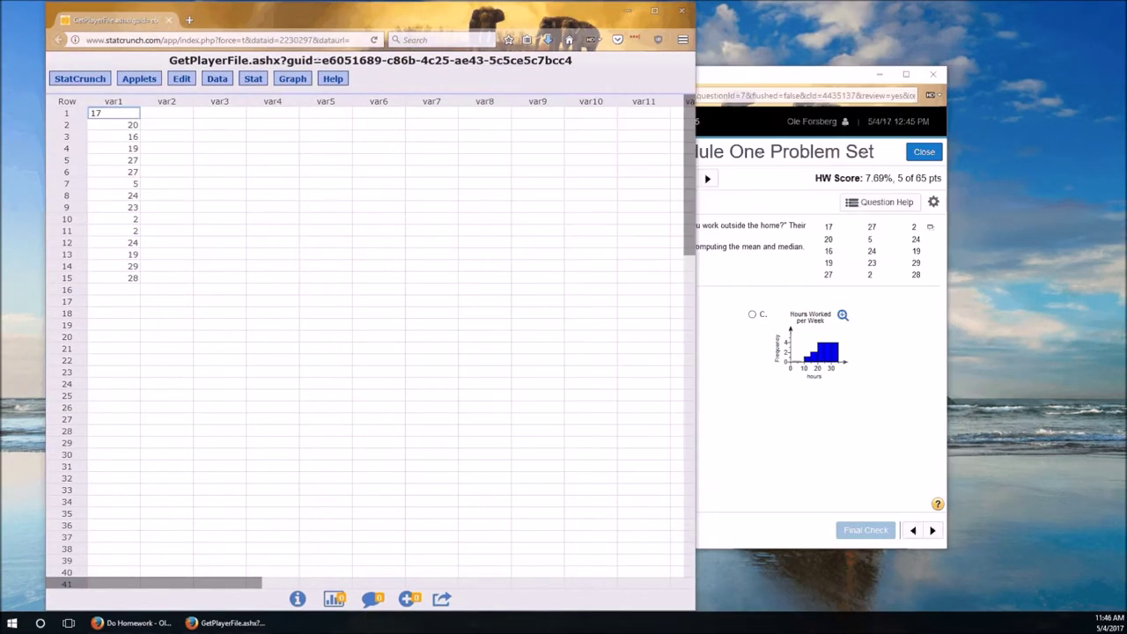
click(780, 75)
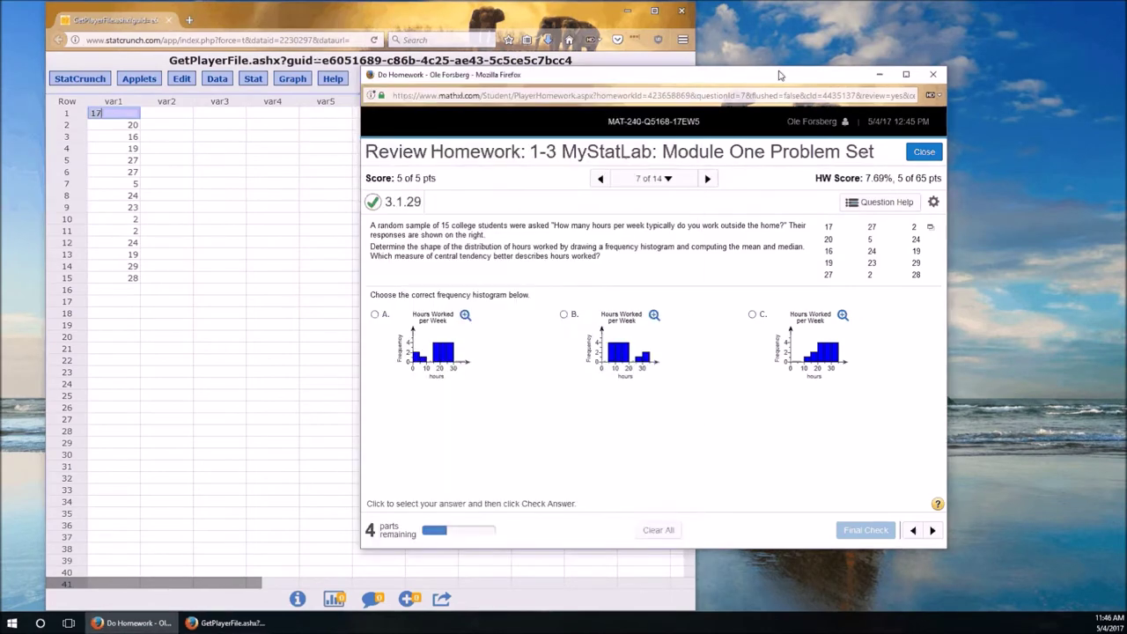
drag(779, 75, 917, 73)
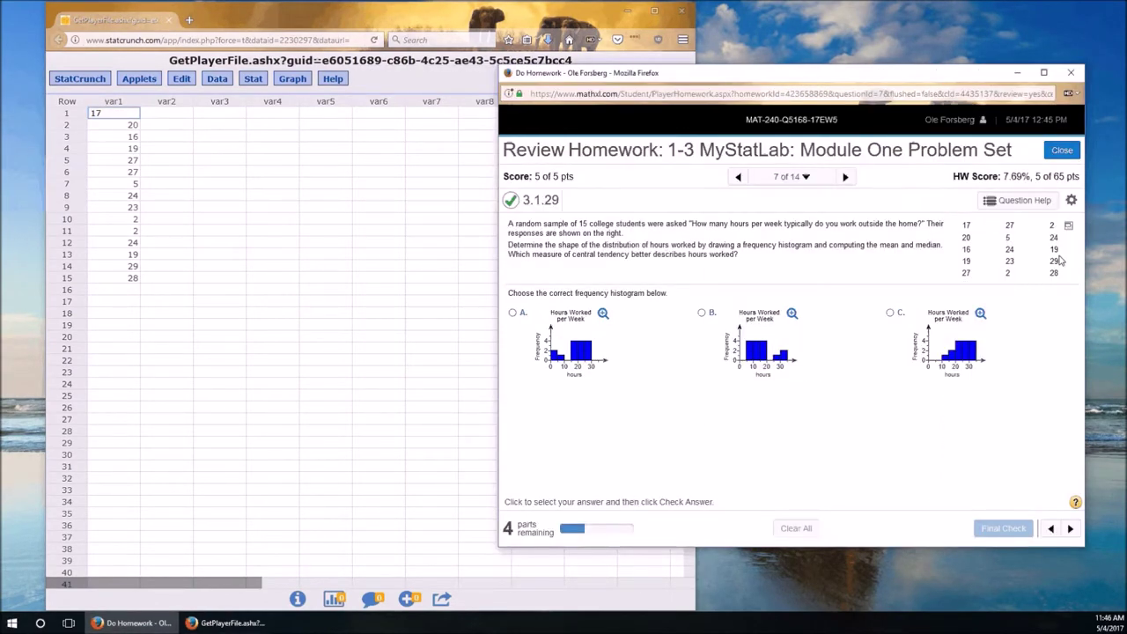
Step: Rename column var1 to 'Work Time [hr]'
click(122, 105)
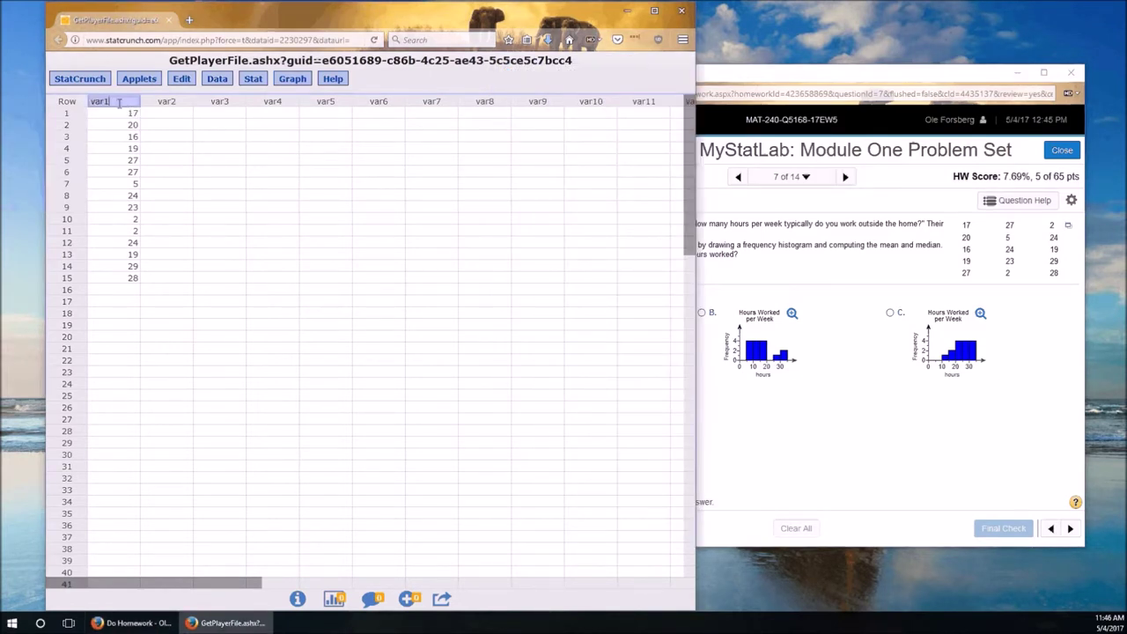
key(BackSpace)
key(BackSpace)
key(BackSpace)
key(BackSpace)
text(Work Time [hr])
key(Return)
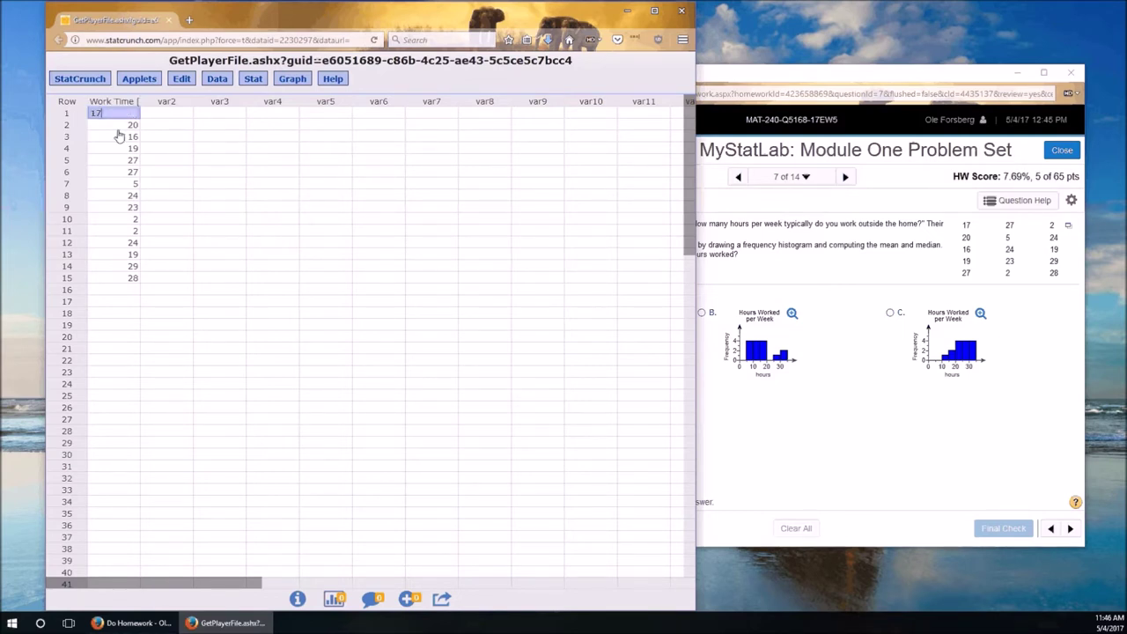
click(867, 76)
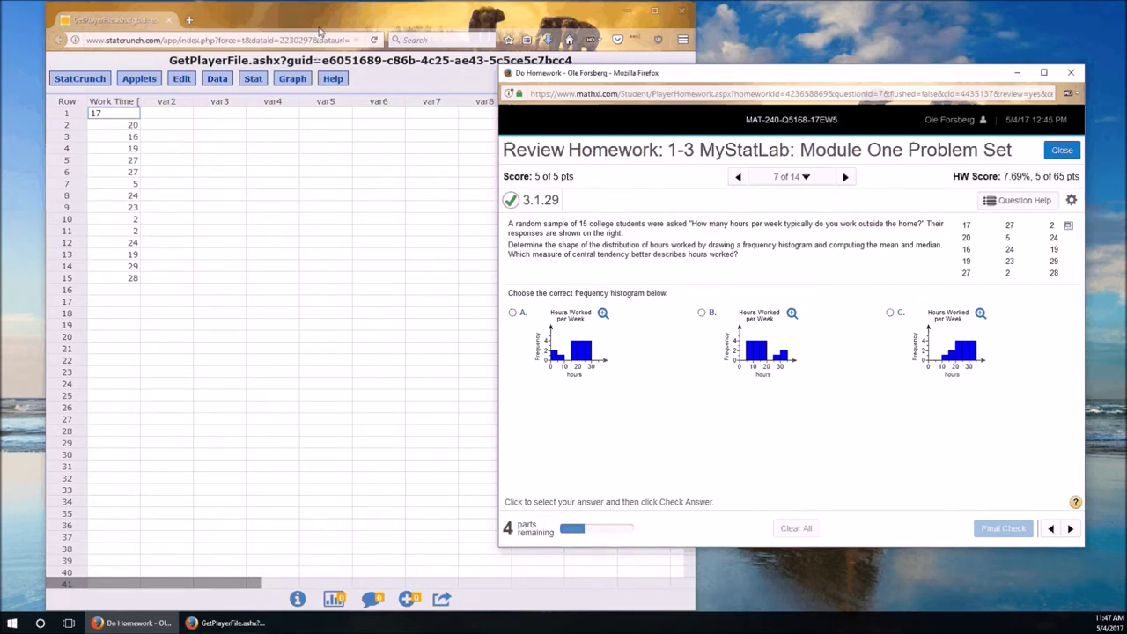
click(295, 87)
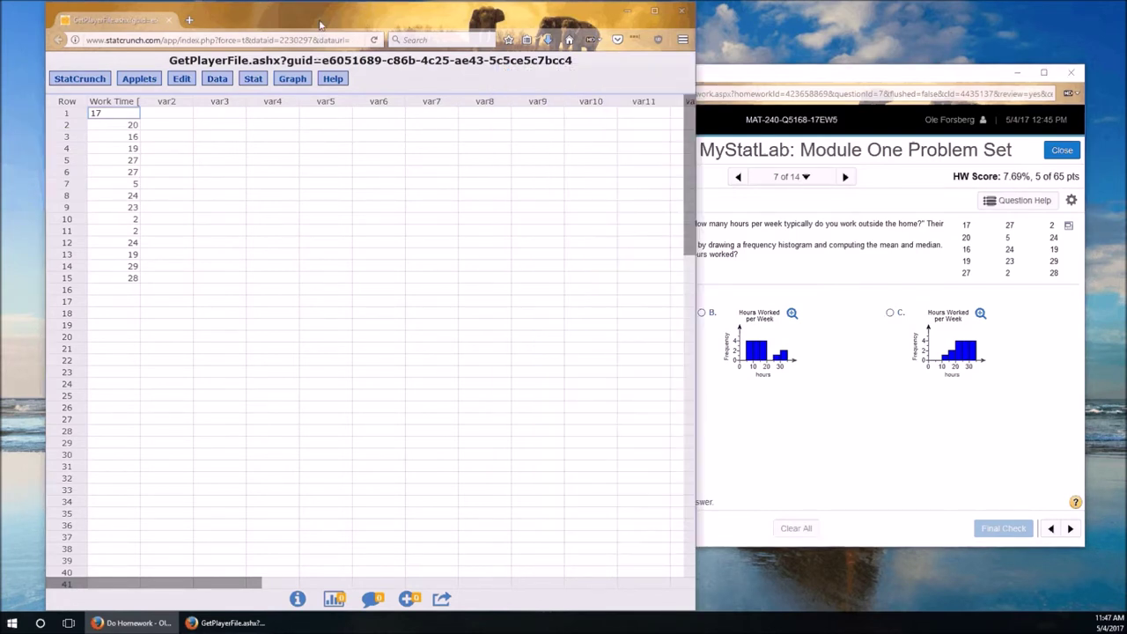
Step: Build a Graph > Histogram of the Work Time [hr] column
click(291, 81)
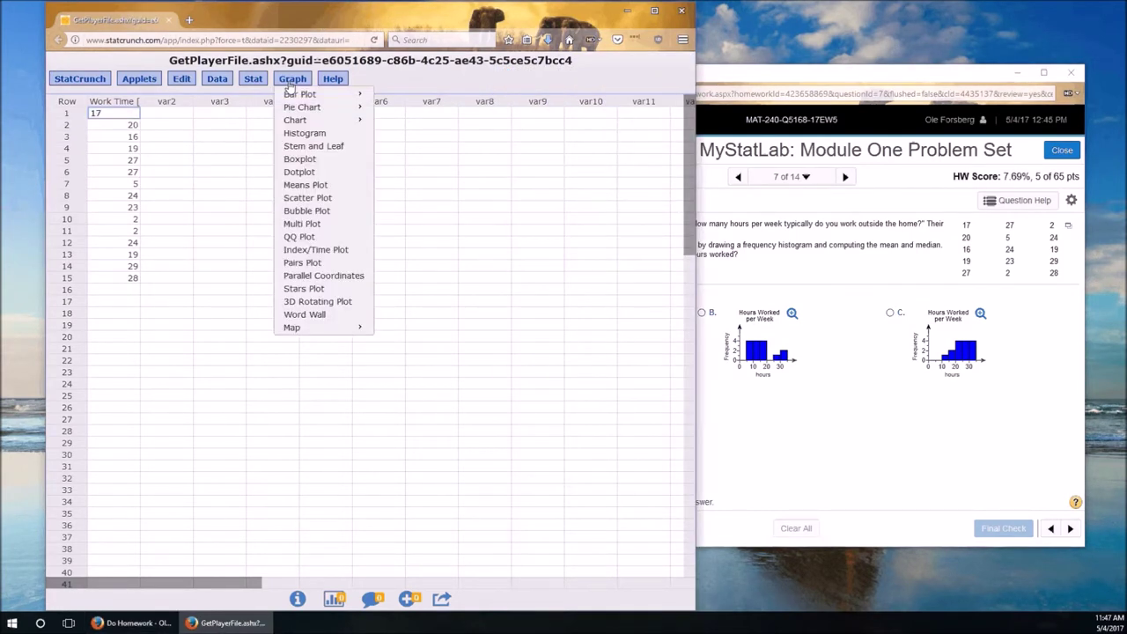
click(336, 136)
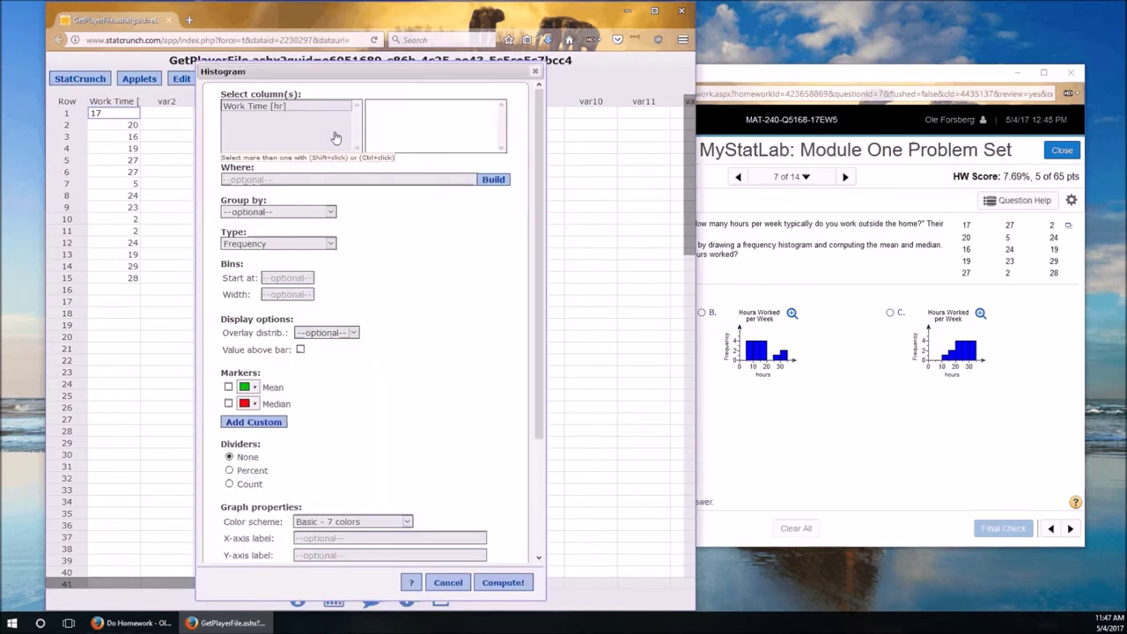
click(261, 107)
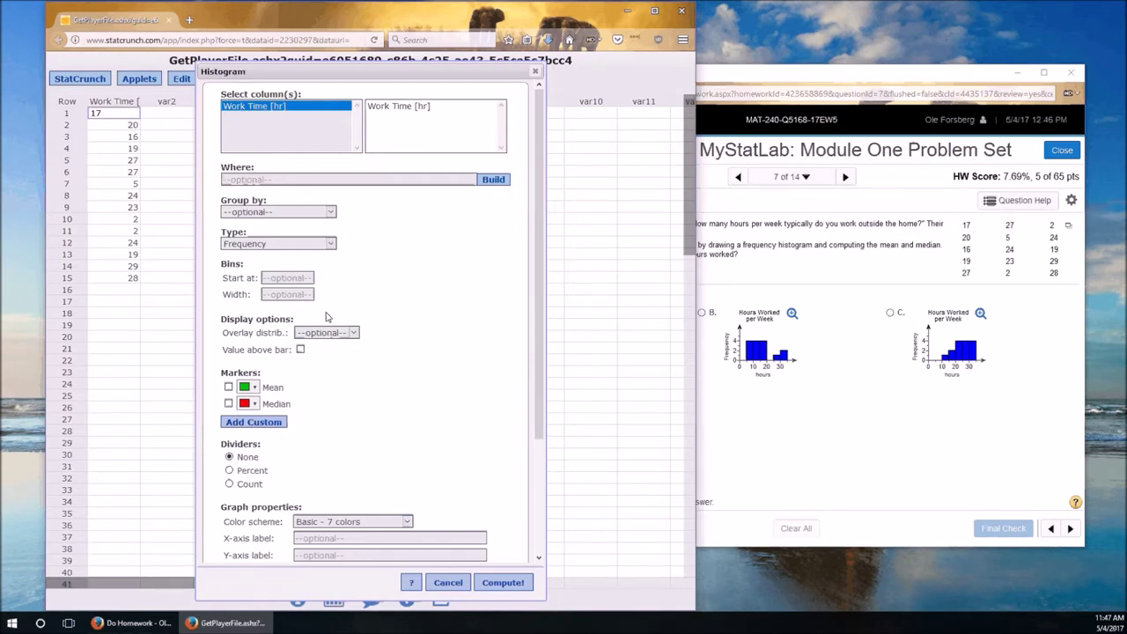
click(503, 583)
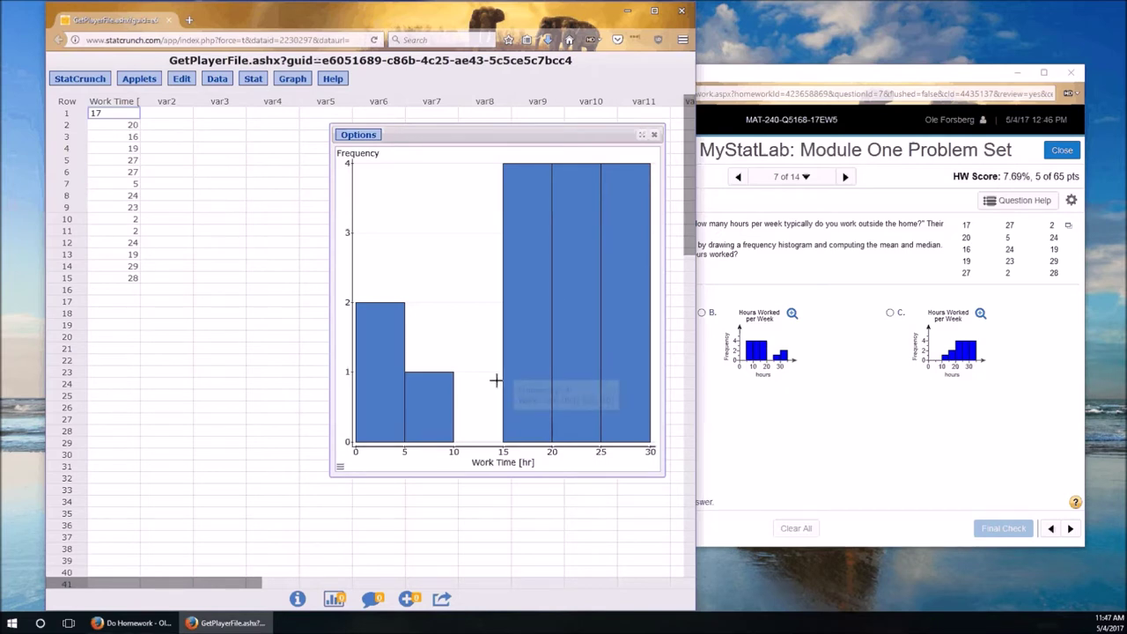
mouse_move(586, 316)
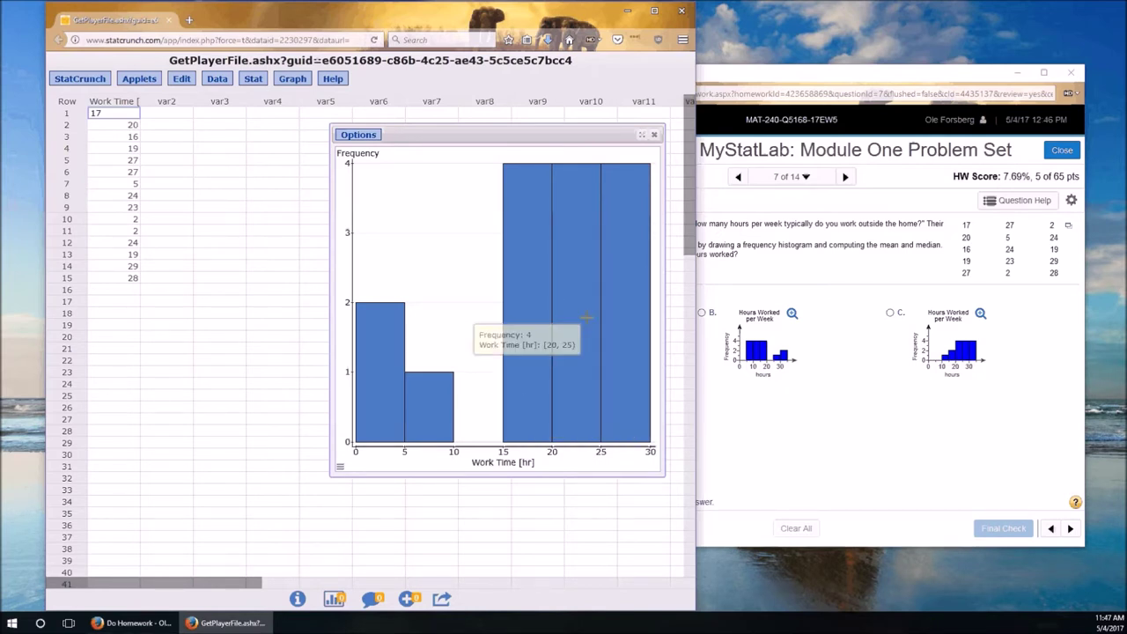
mouse_move(623, 240)
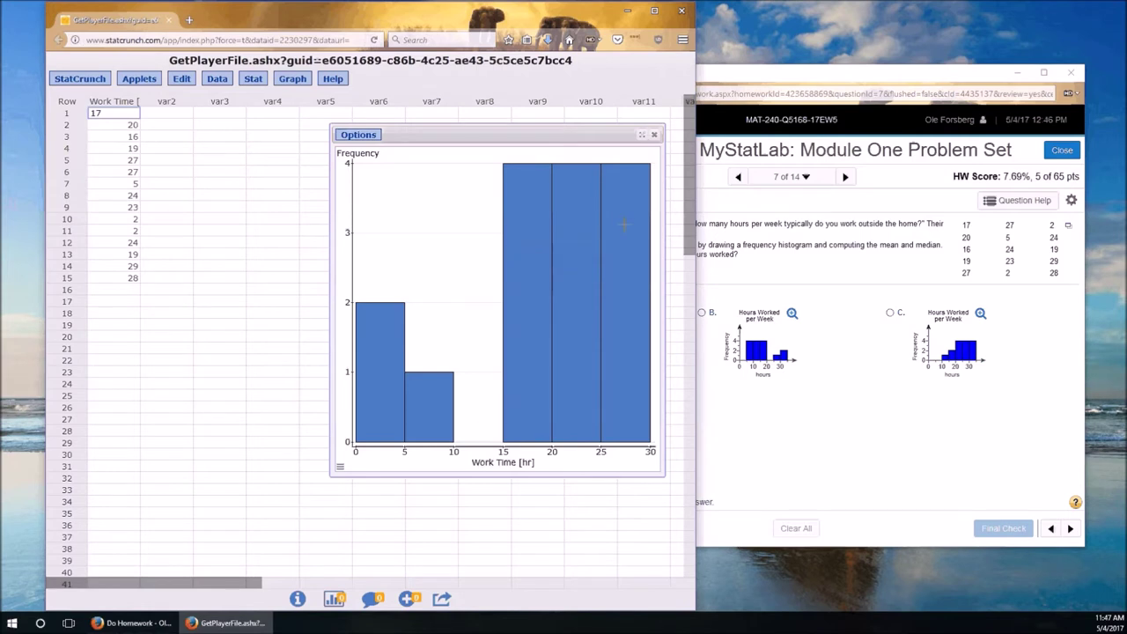
Step: Place the histogram beside the spreadsheet and submit histogram A as the matching answer
mouse_move(385, 333)
mouse_move(420, 418)
mouse_move(531, 427)
click(829, 406)
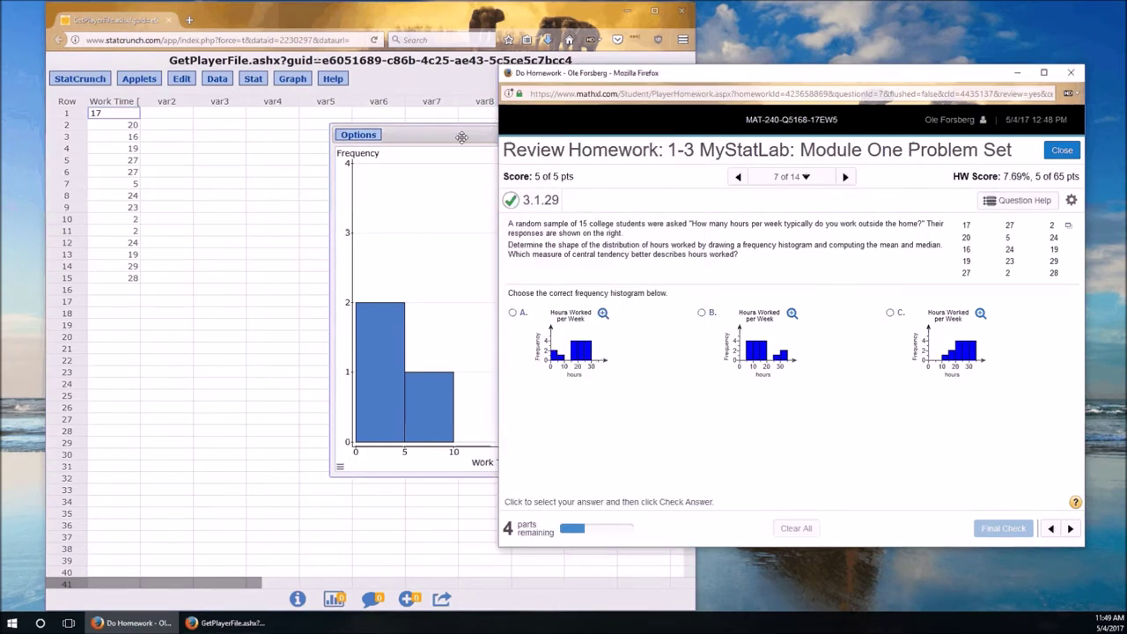
drag(462, 137, 247, 160)
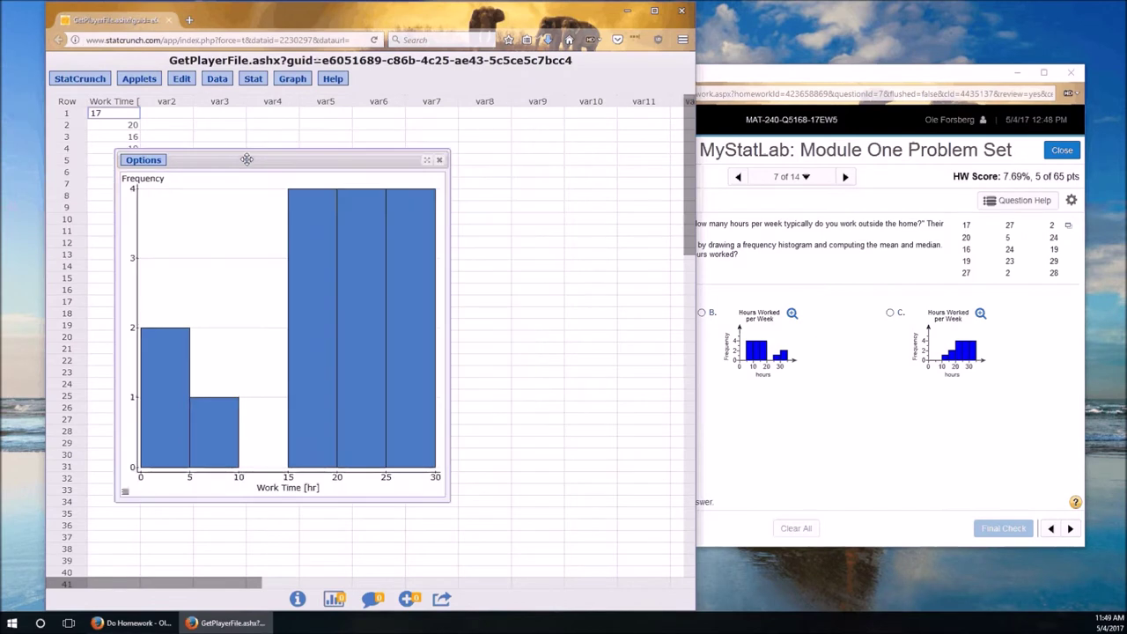
click(811, 81)
click(517, 318)
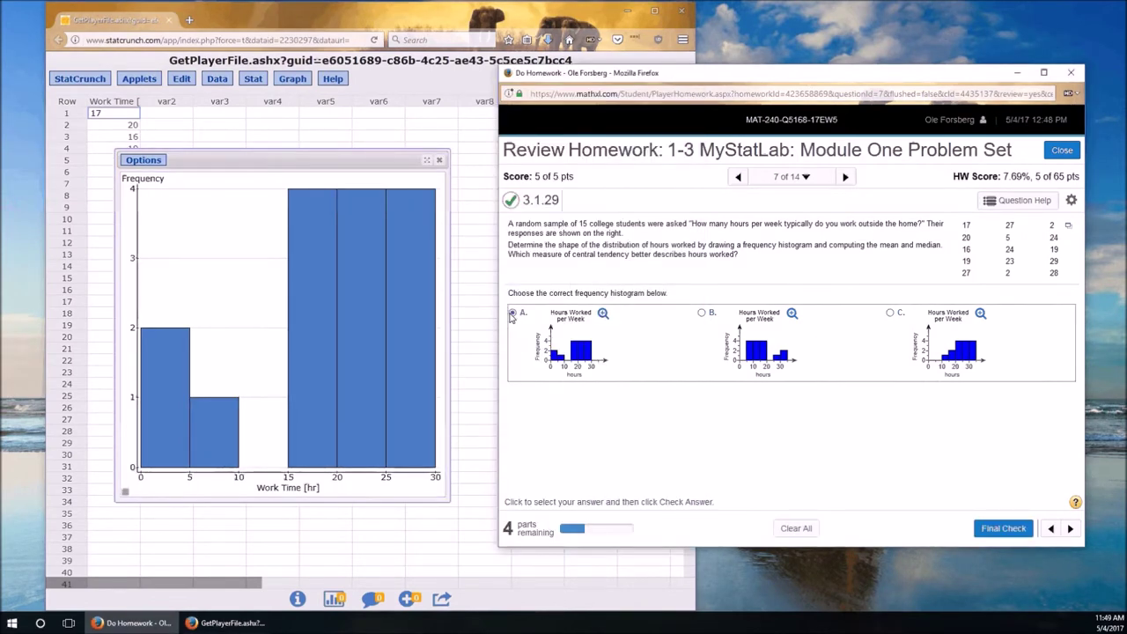
click(1002, 532)
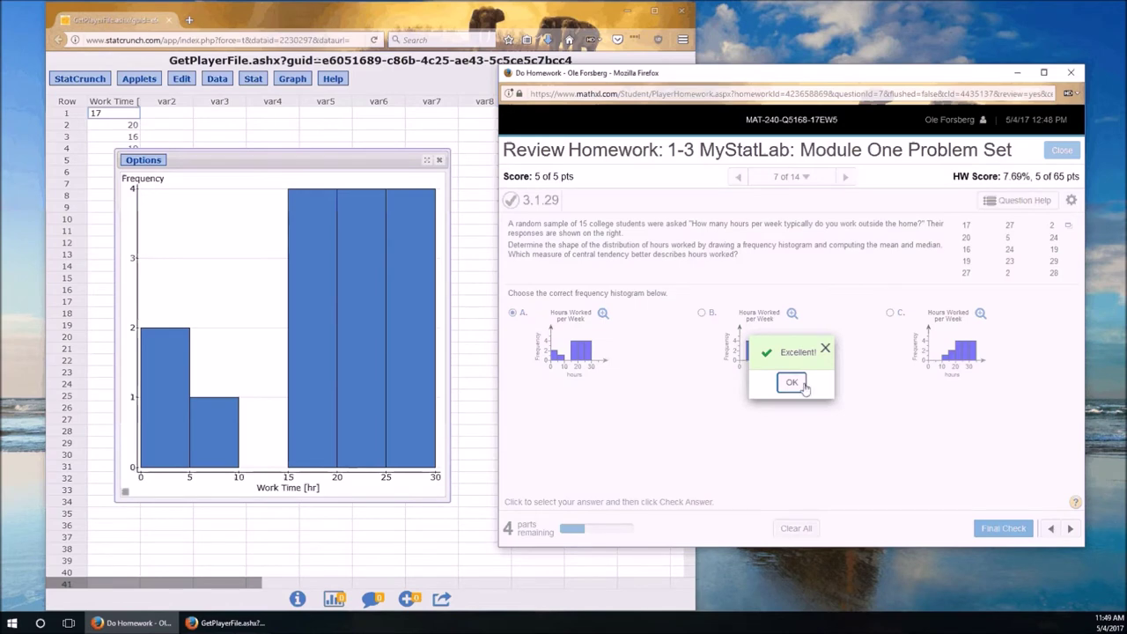
click(791, 384)
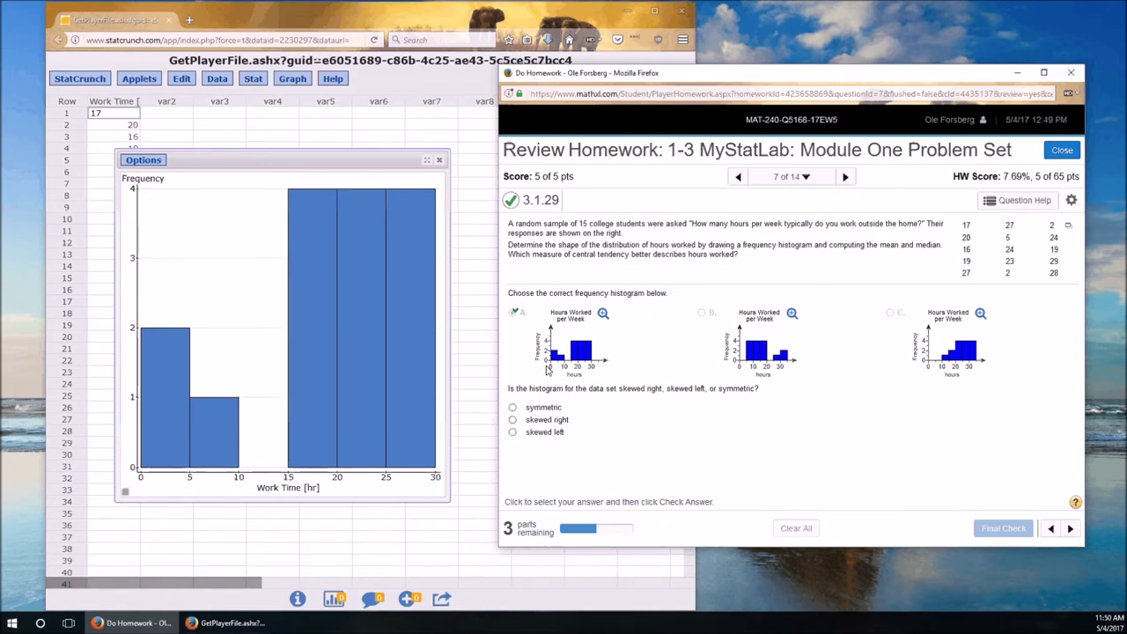
Step: Submit 'skewed left' as the histogram's shape and accept the Fantastic! feedback
click(514, 432)
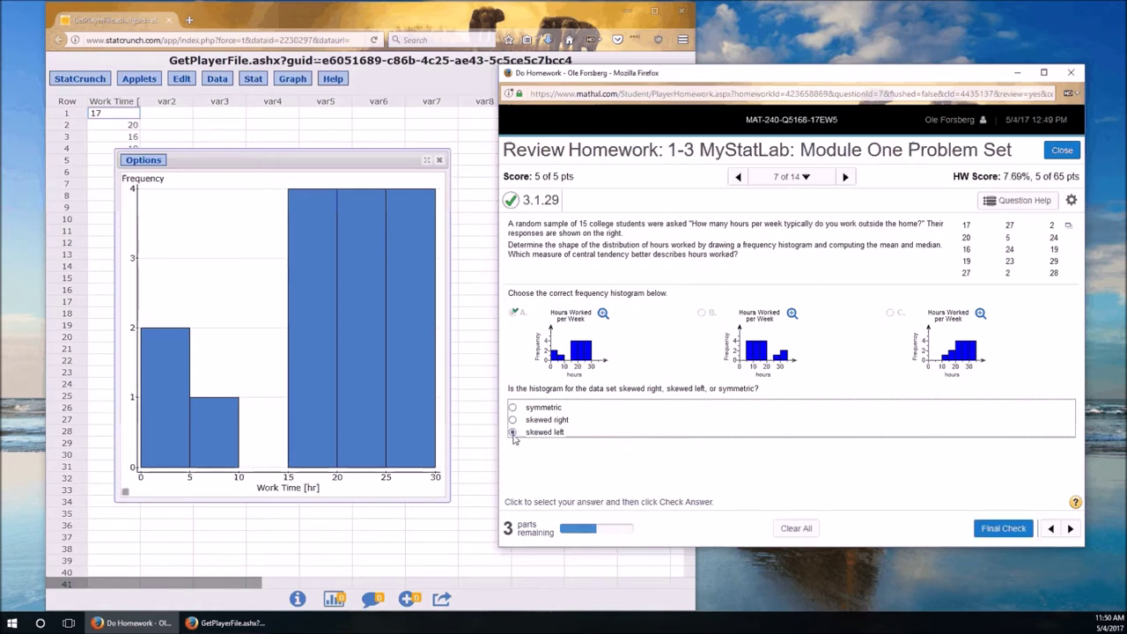
click(1001, 529)
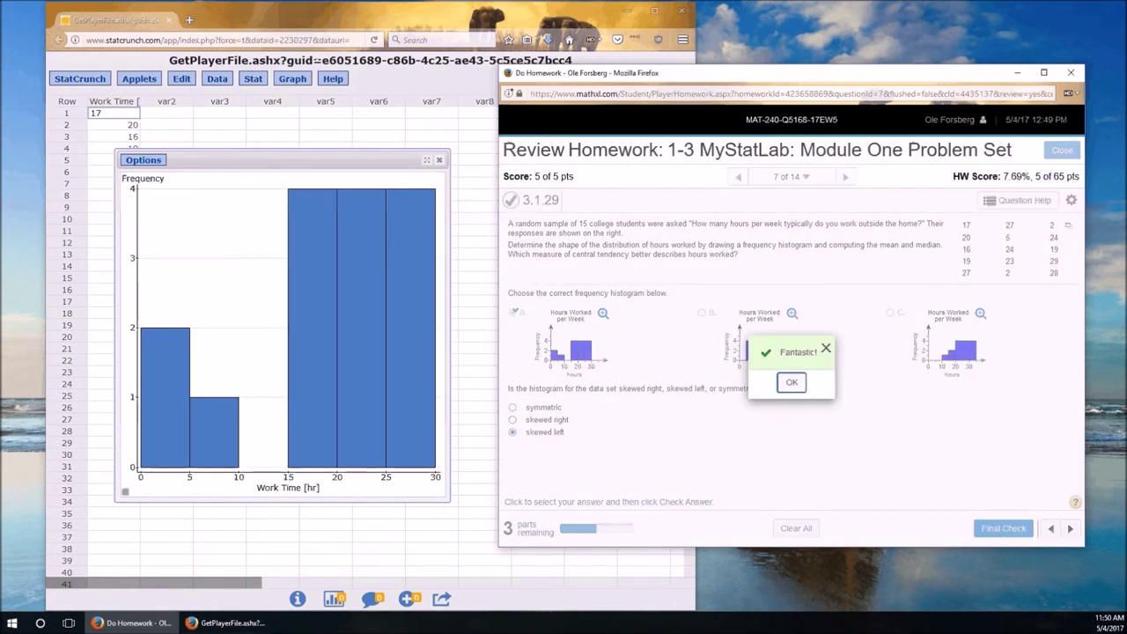
click(791, 383)
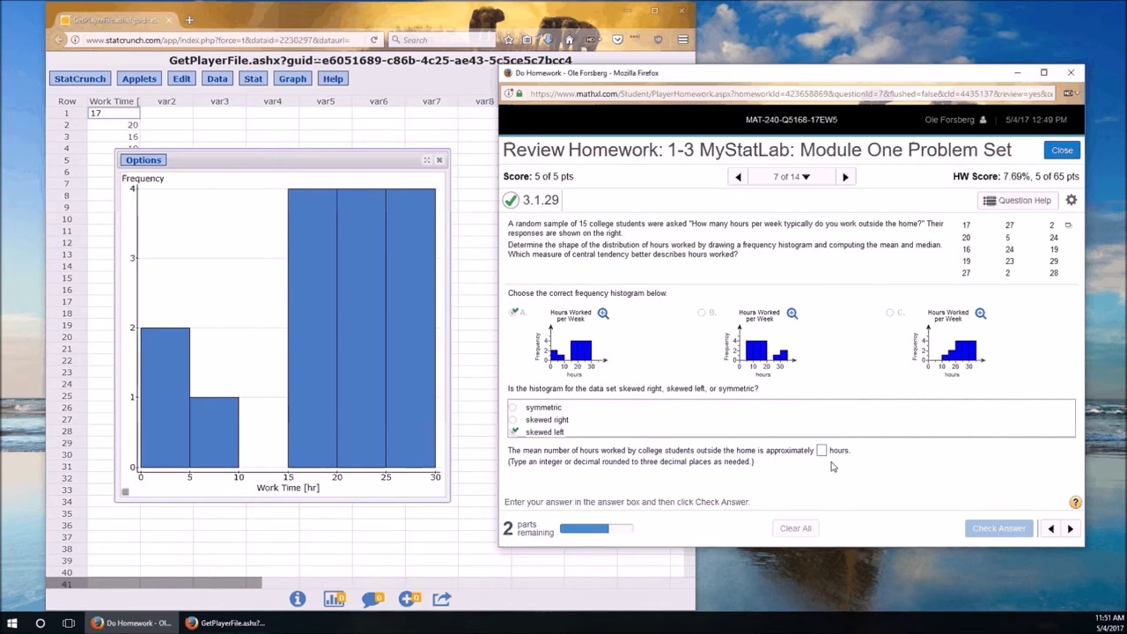
Step: Close the histogram result, reopen it from Results > 1. Histogram, then close it again
click(440, 162)
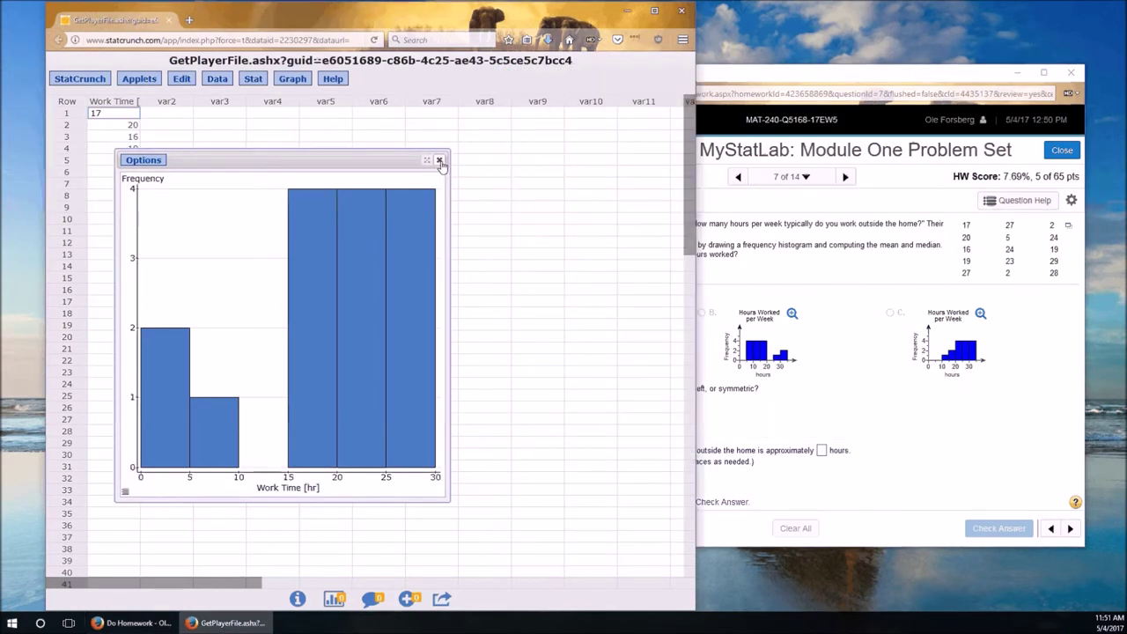
click(440, 162)
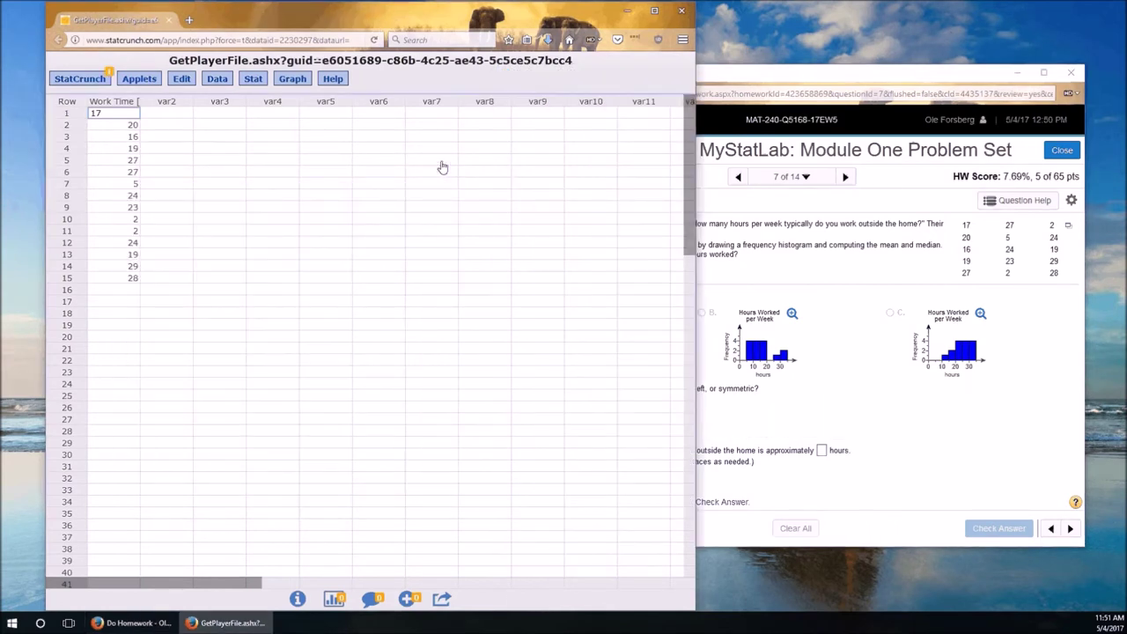
click(81, 78)
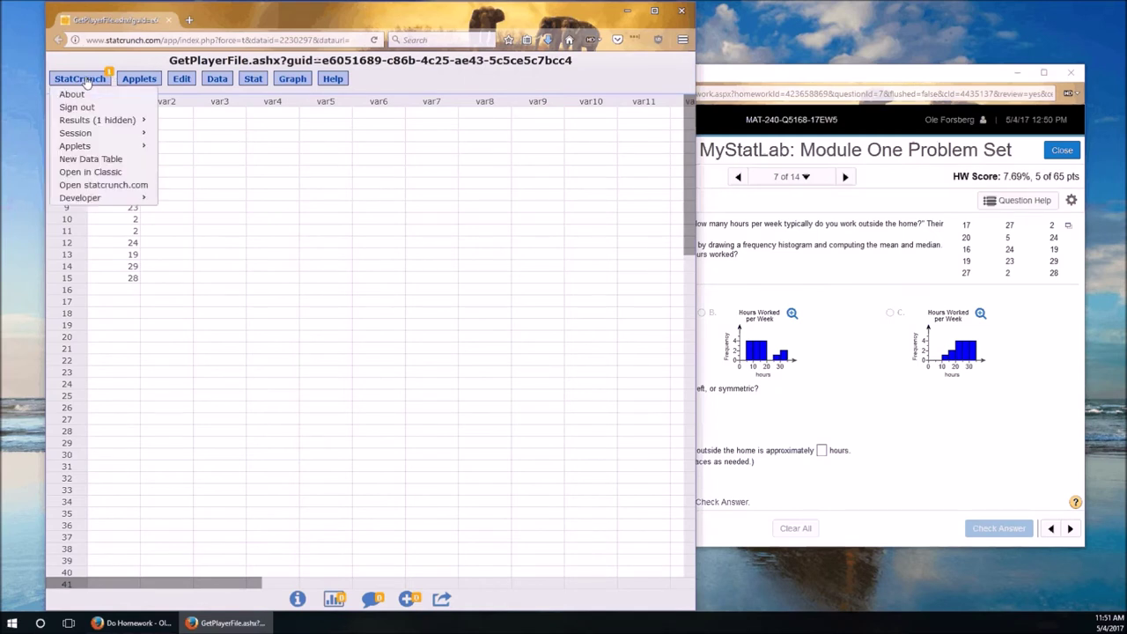
mouse_move(91, 125)
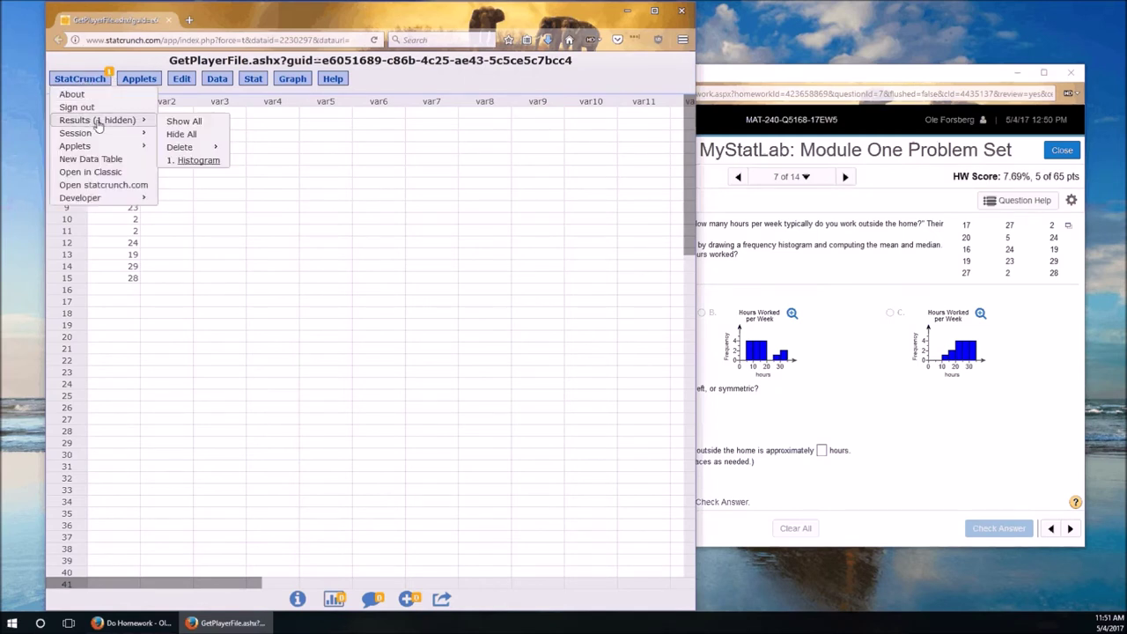
click(174, 162)
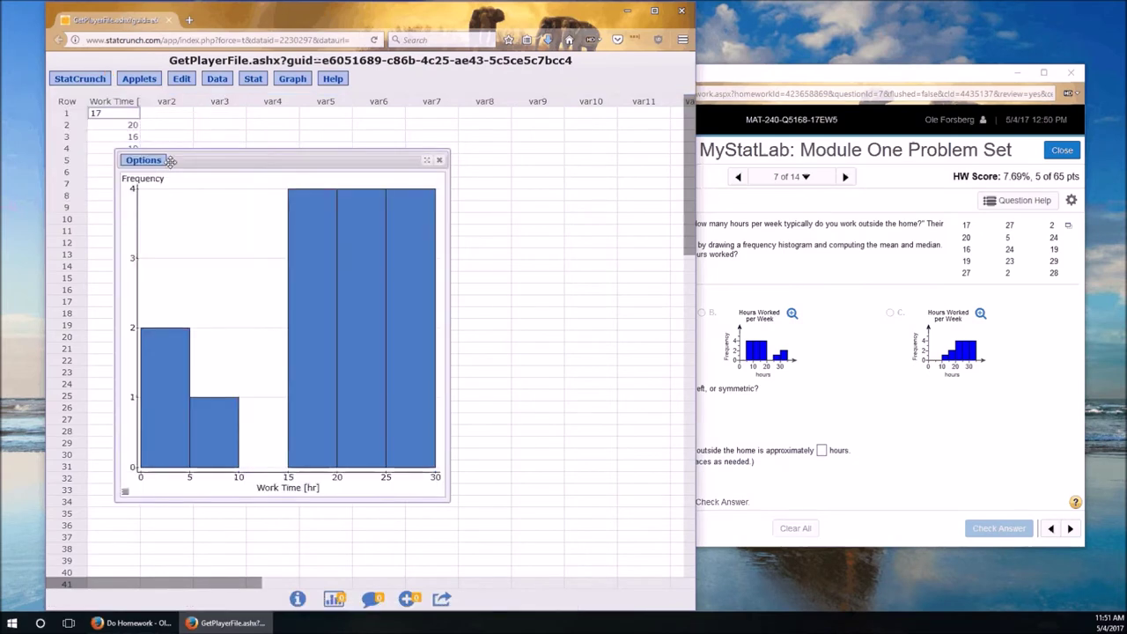
click(440, 160)
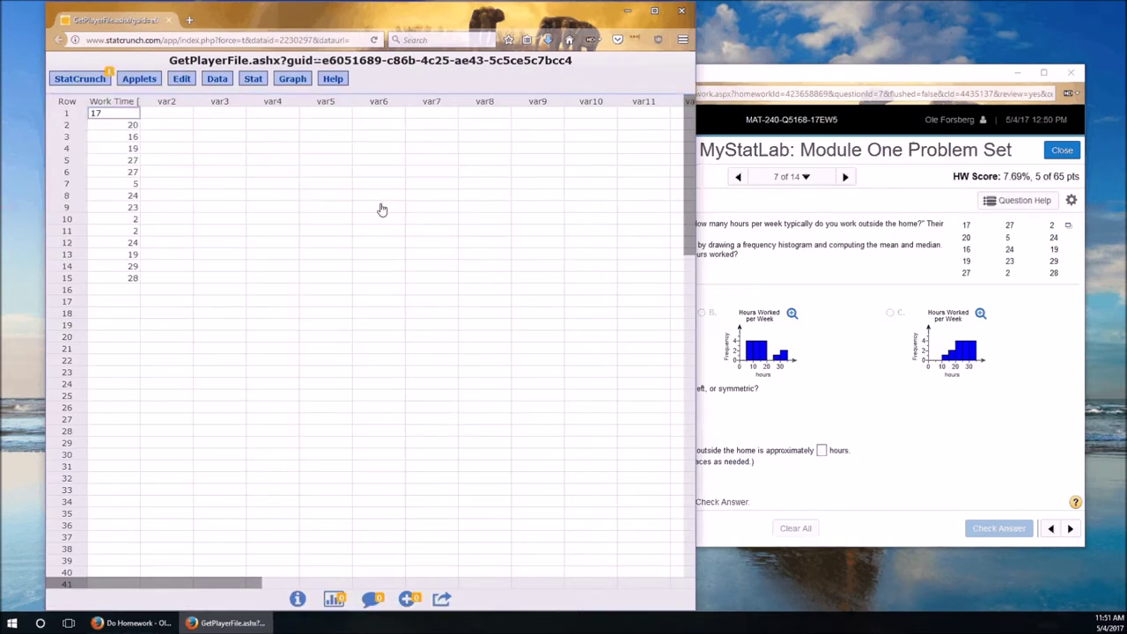
click(928, 478)
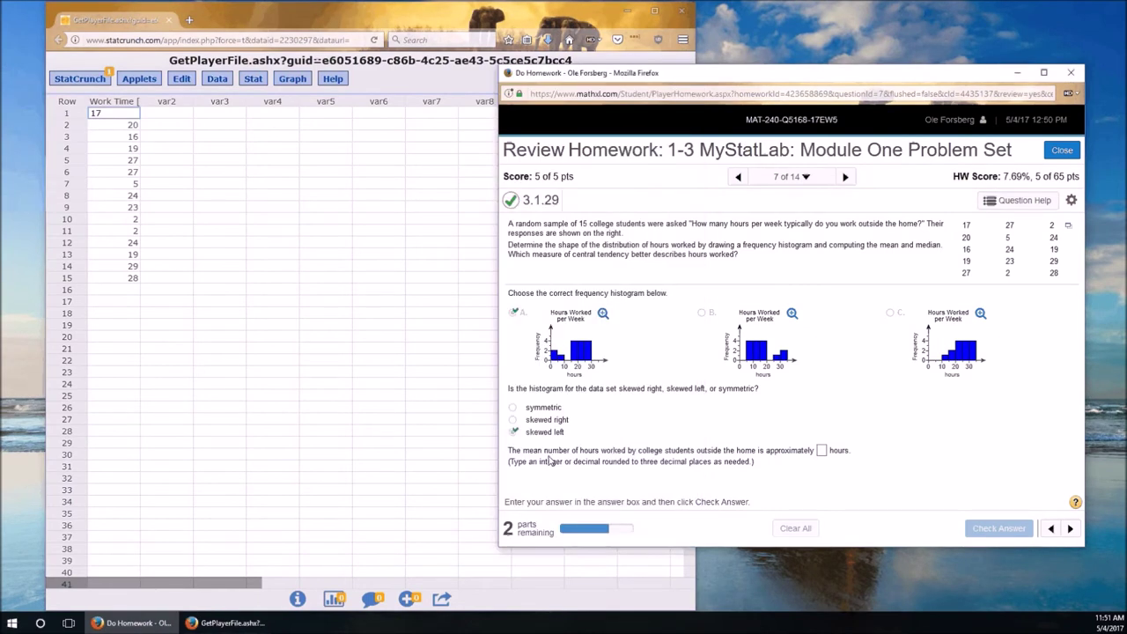
click(221, 256)
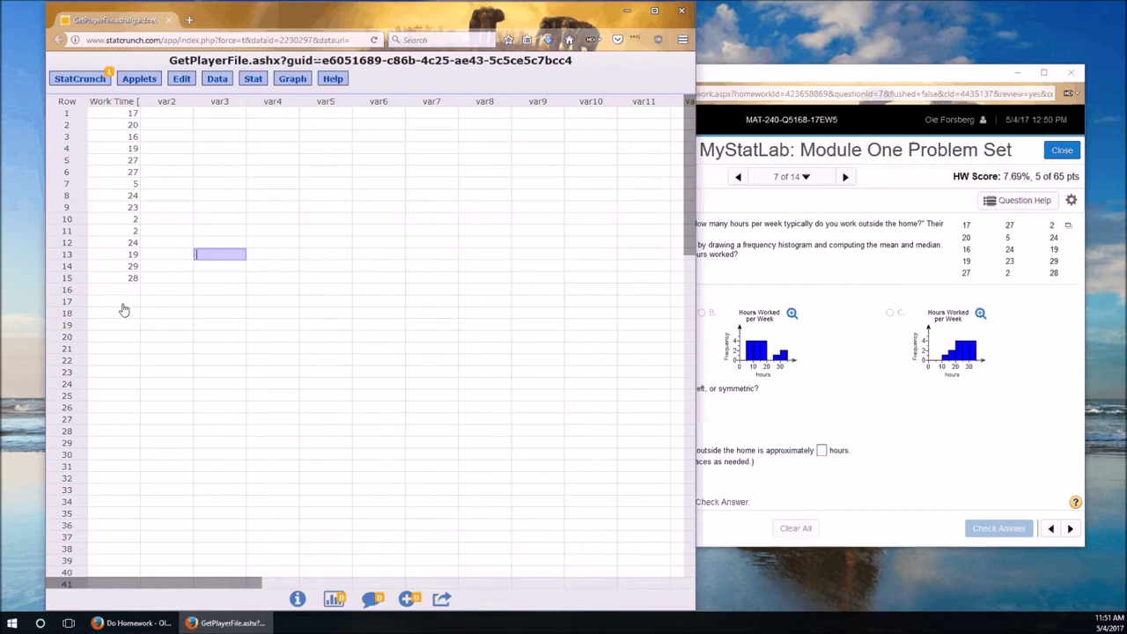
Step: Run Summary Stats > Columns on Work Time [hr], getting n 15, mean 18.8, median 20
click(254, 79)
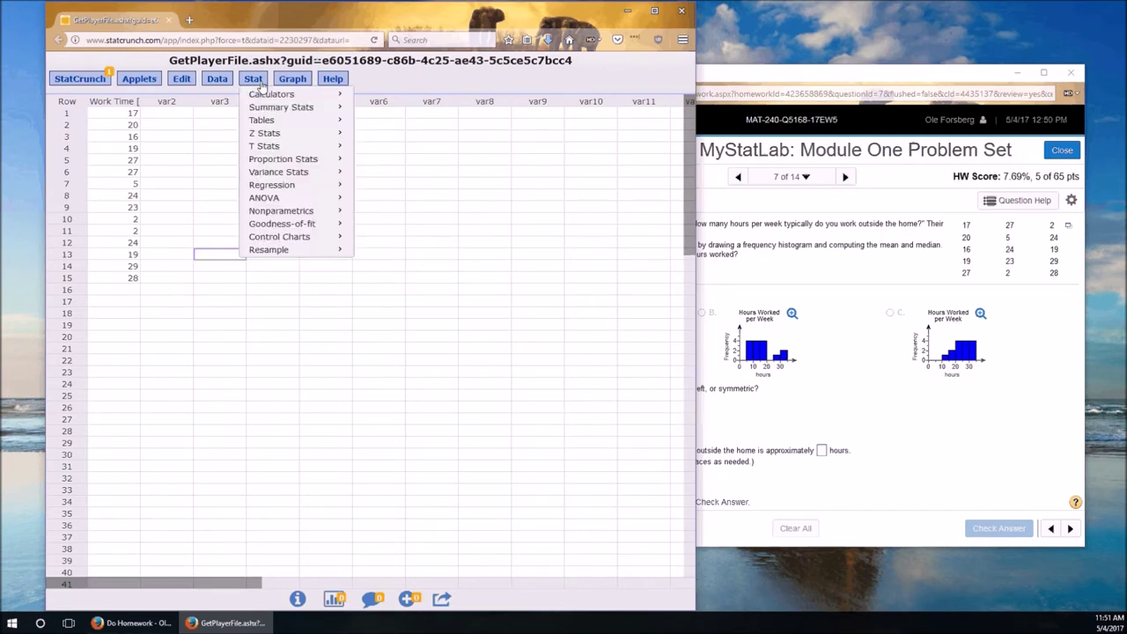
mouse_move(256, 110)
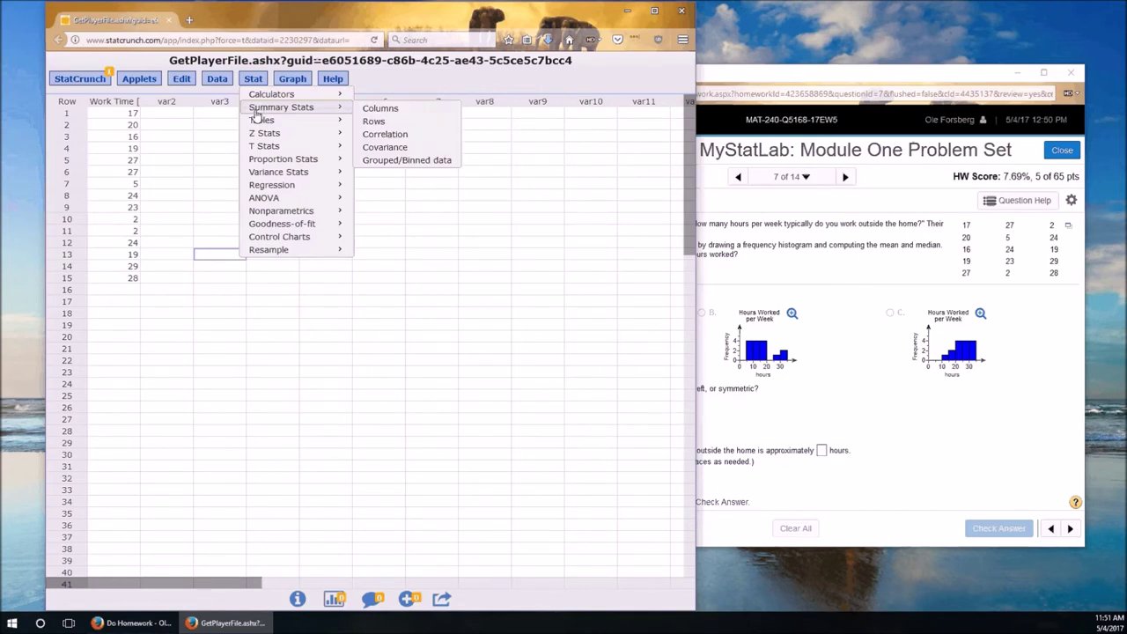
click(413, 115)
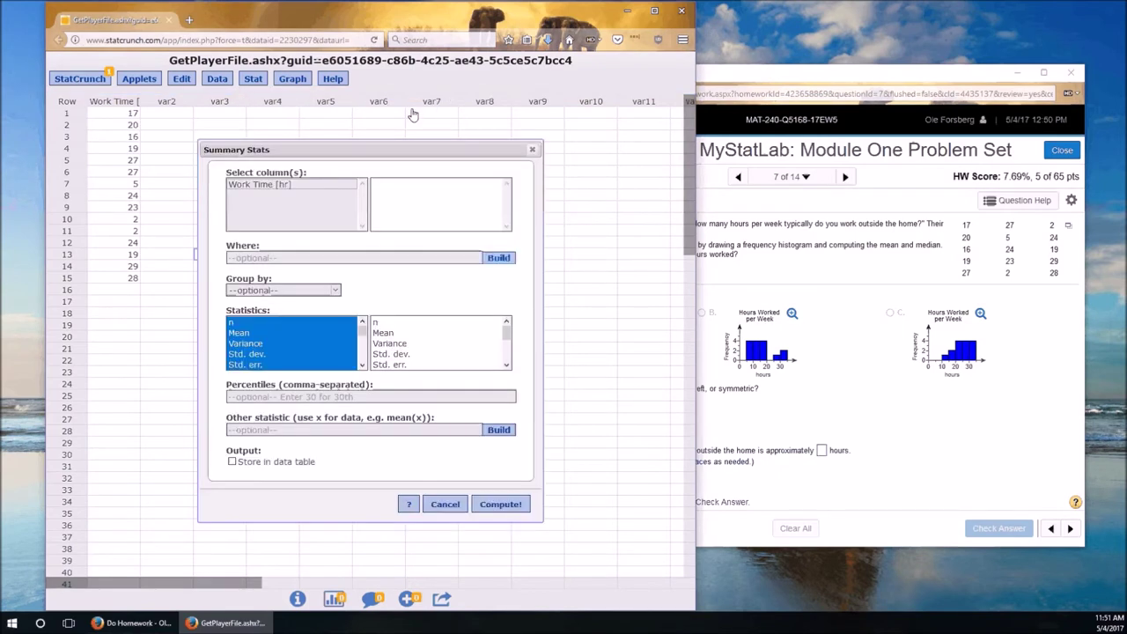
click(264, 185)
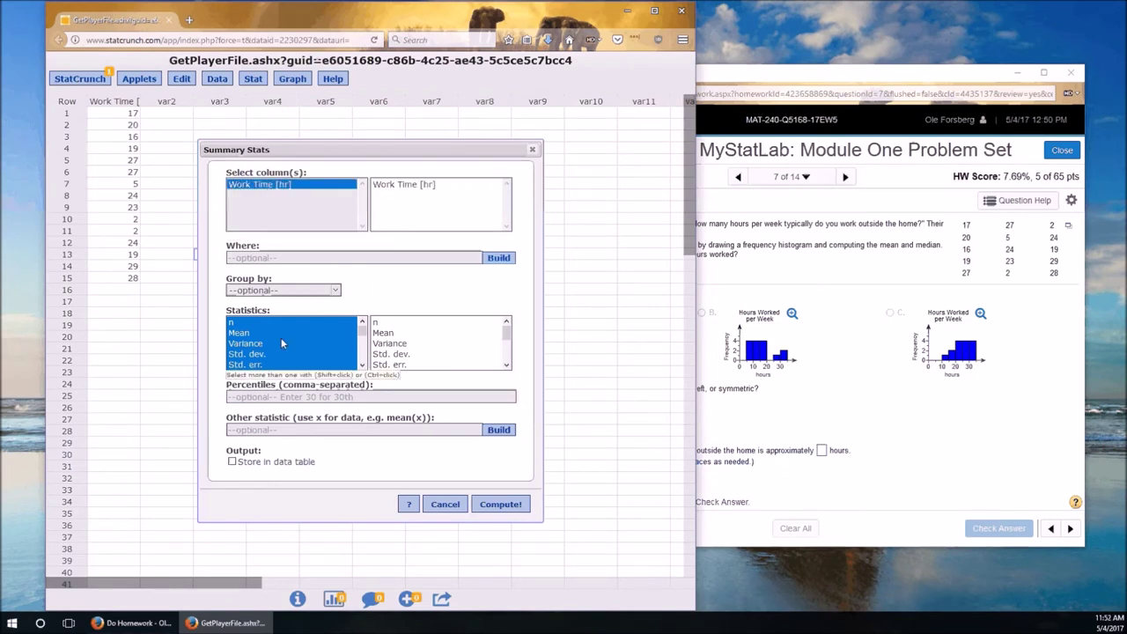
scroll(282, 348, down, 5)
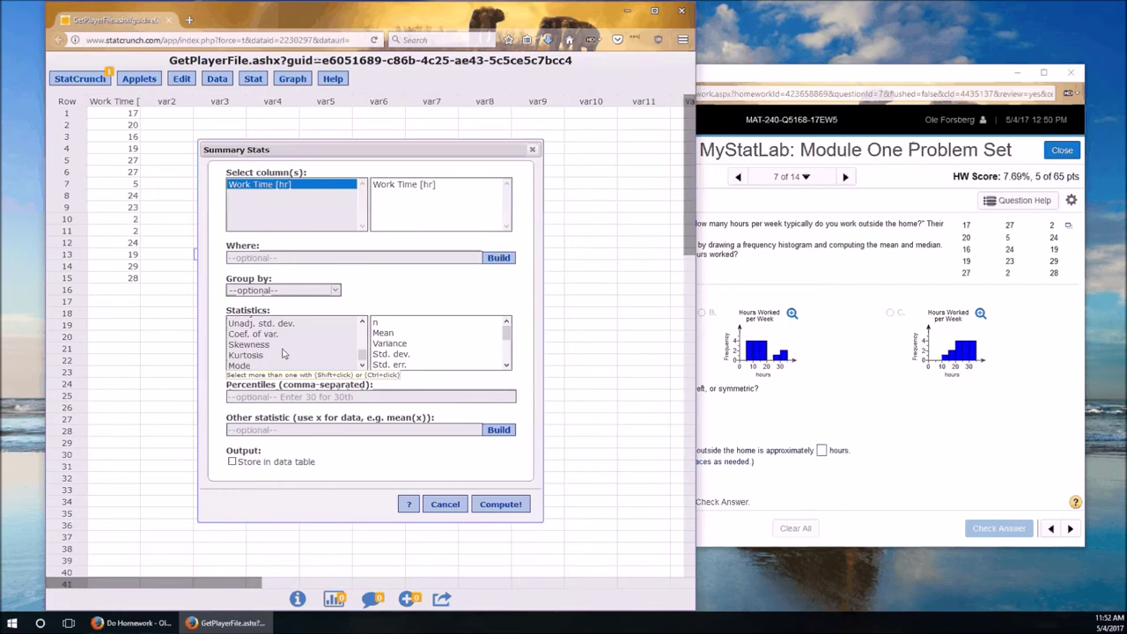
drag(282, 352, 282, 348)
scroll(273, 351, down, 5)
click(499, 505)
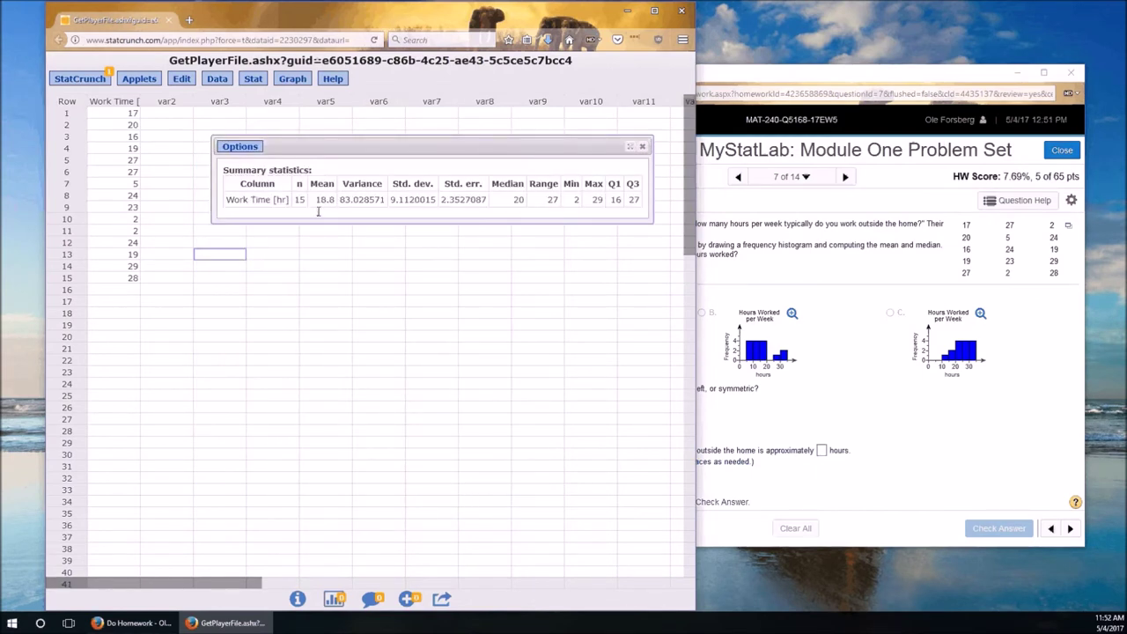
click(822, 459)
click(822, 451)
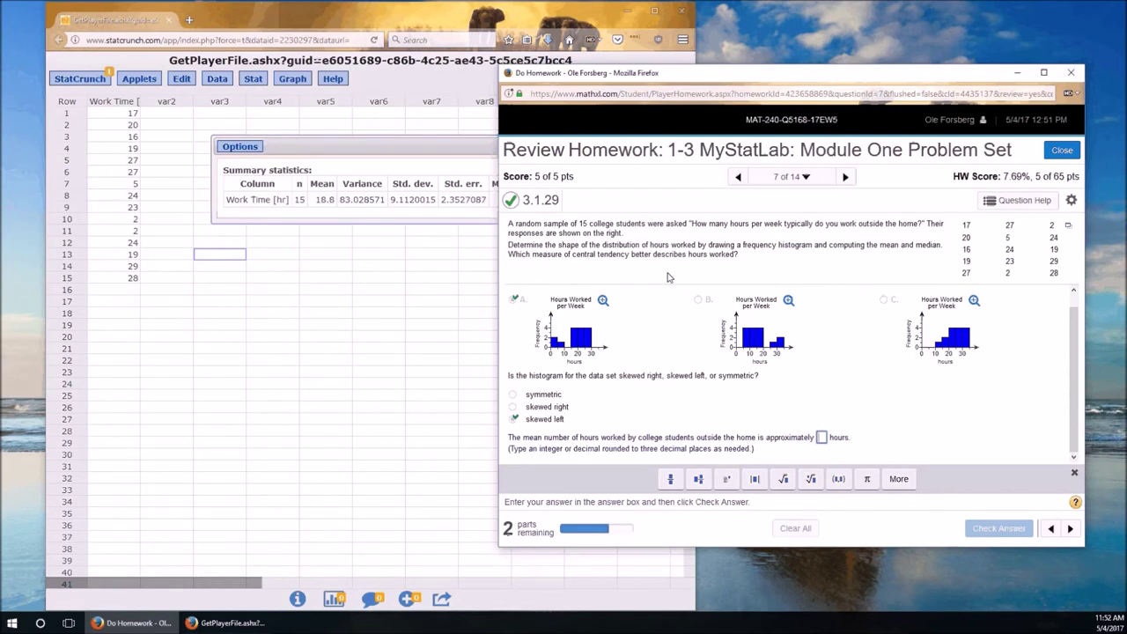
Step: Answer the mean as 18.8 hours and submit it
text(18.8)
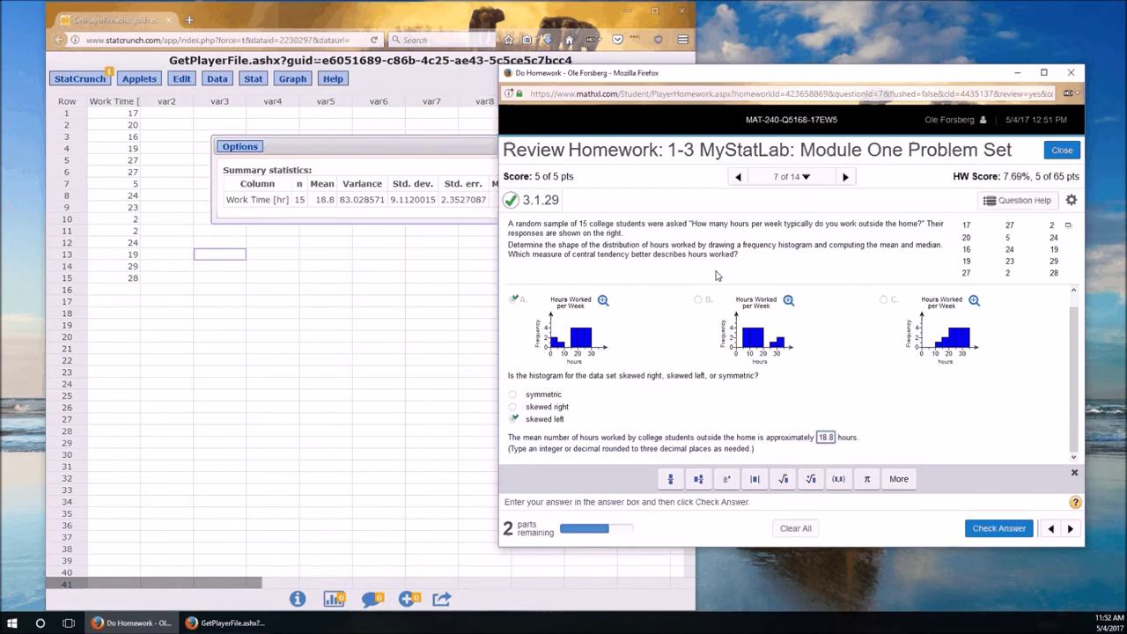
click(994, 530)
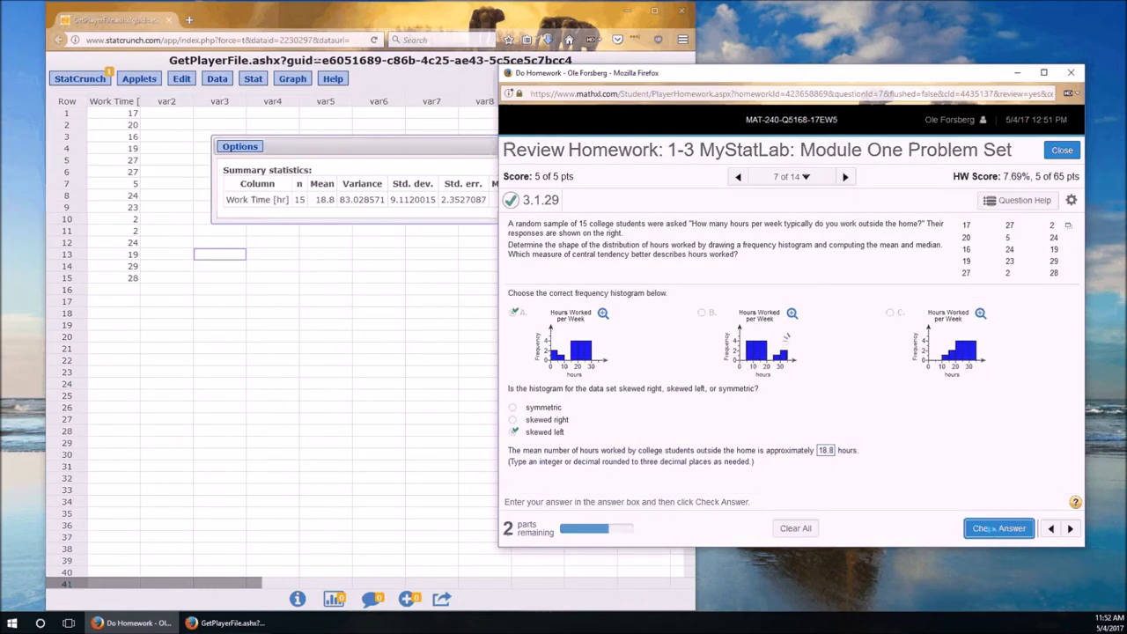
click(791, 384)
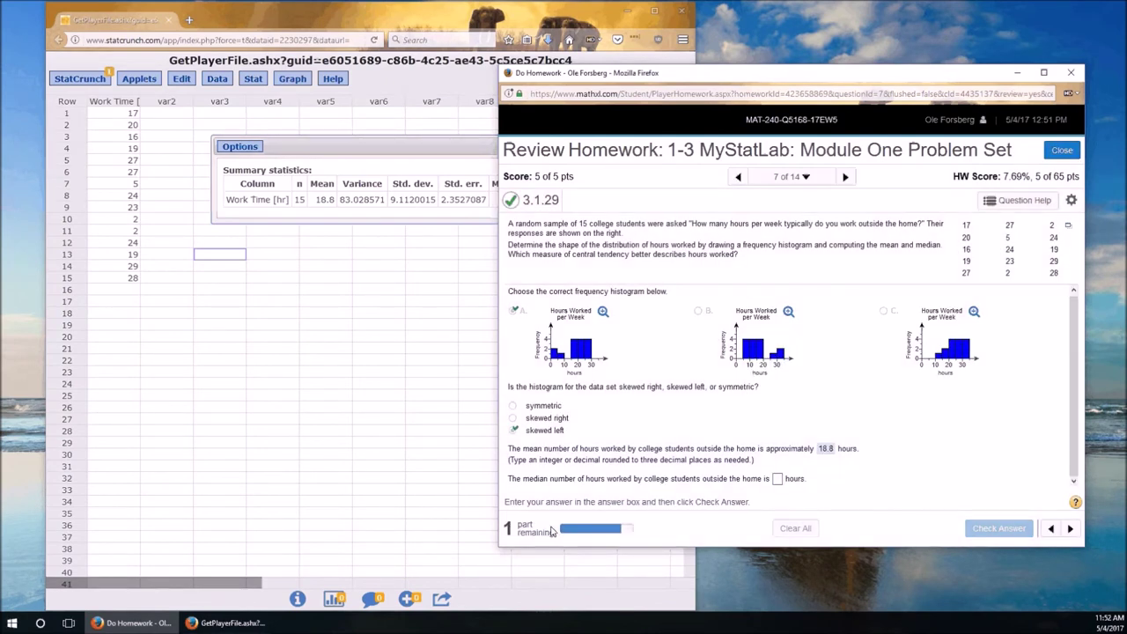
Step: Read the median from the summary statistics and submit 20 hours
click(453, 327)
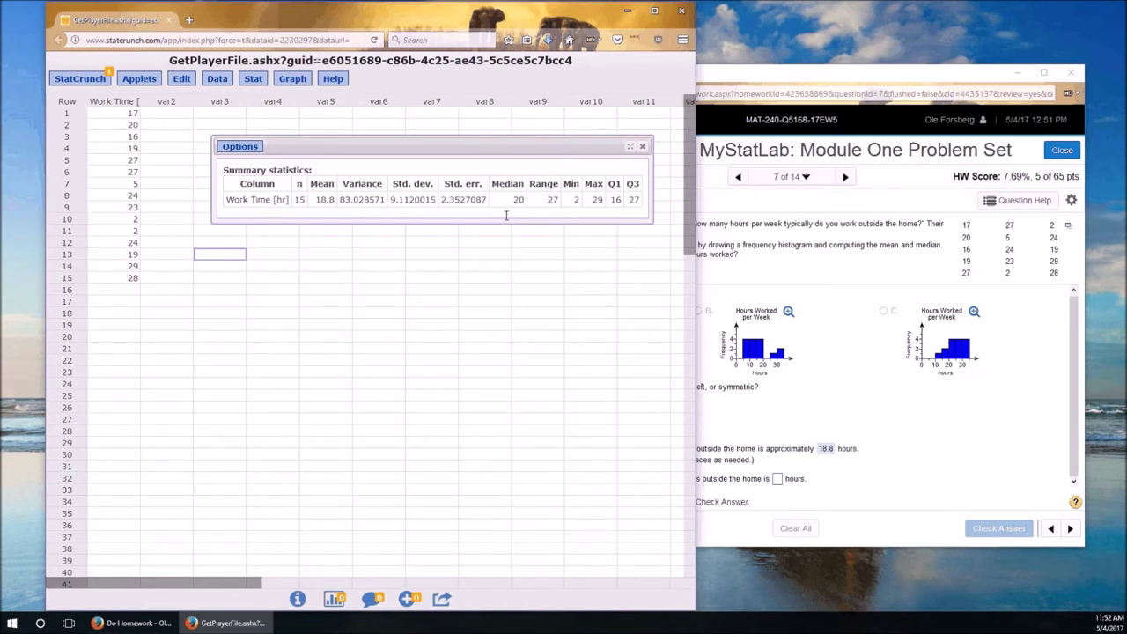
click(775, 480)
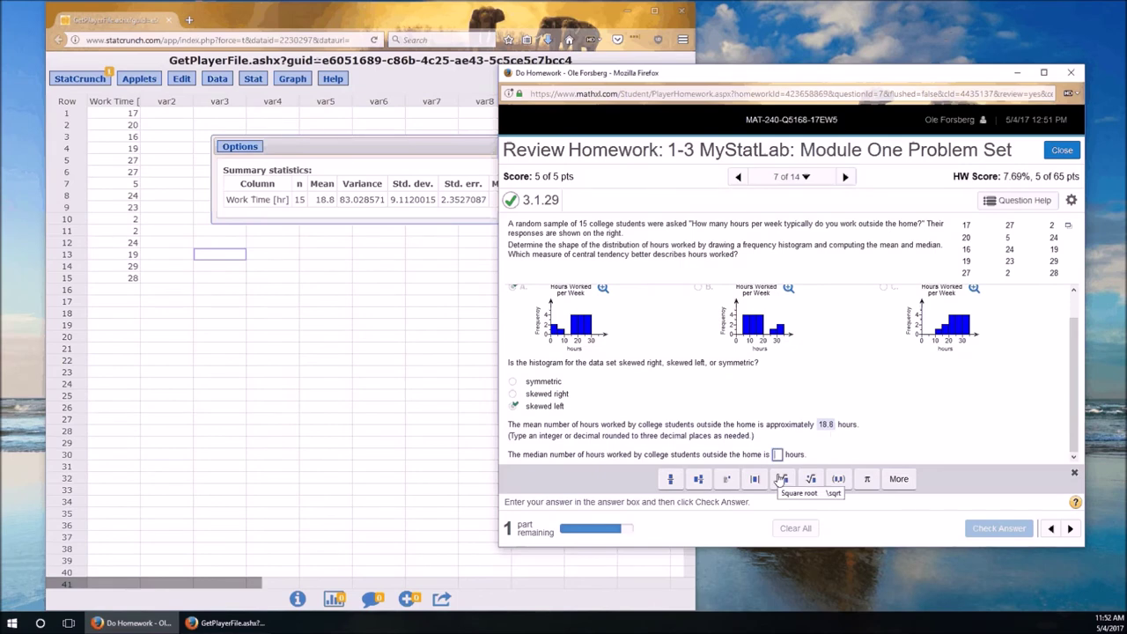
text(20)
click(1005, 534)
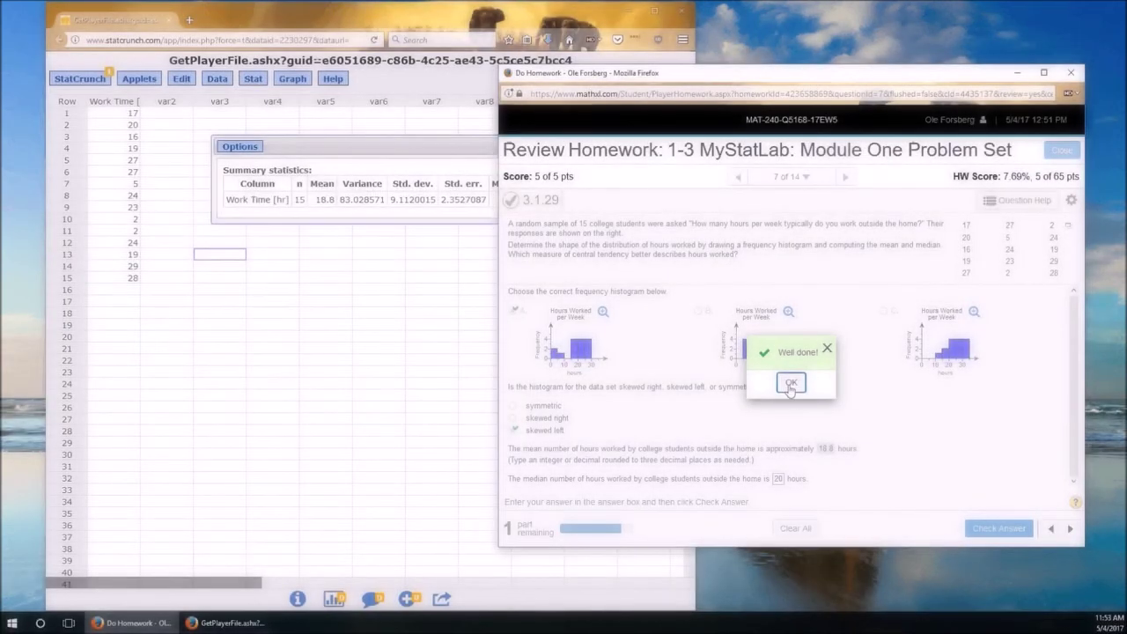
Step: Choose median as the better measure of center, submit, and close the Nice Work message
click(791, 384)
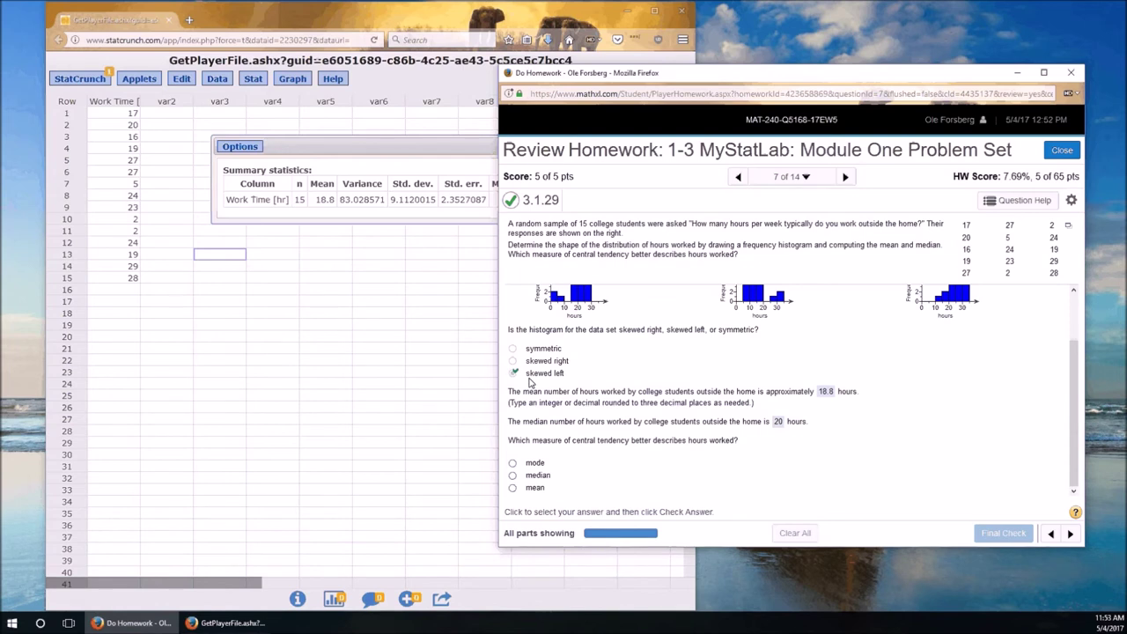
click(512, 476)
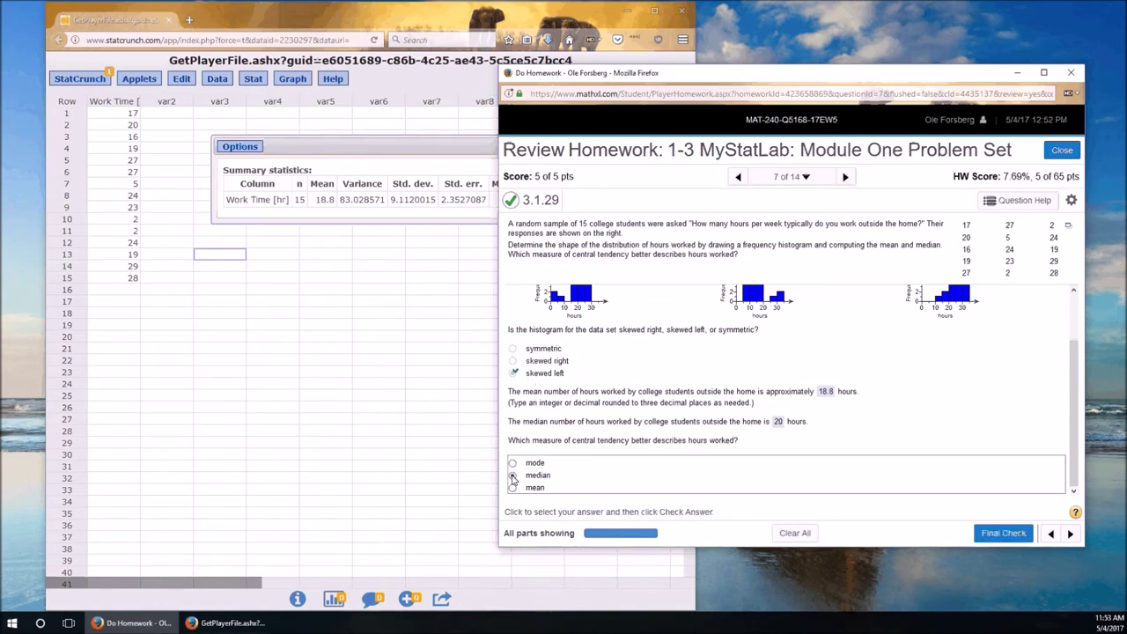
click(1011, 535)
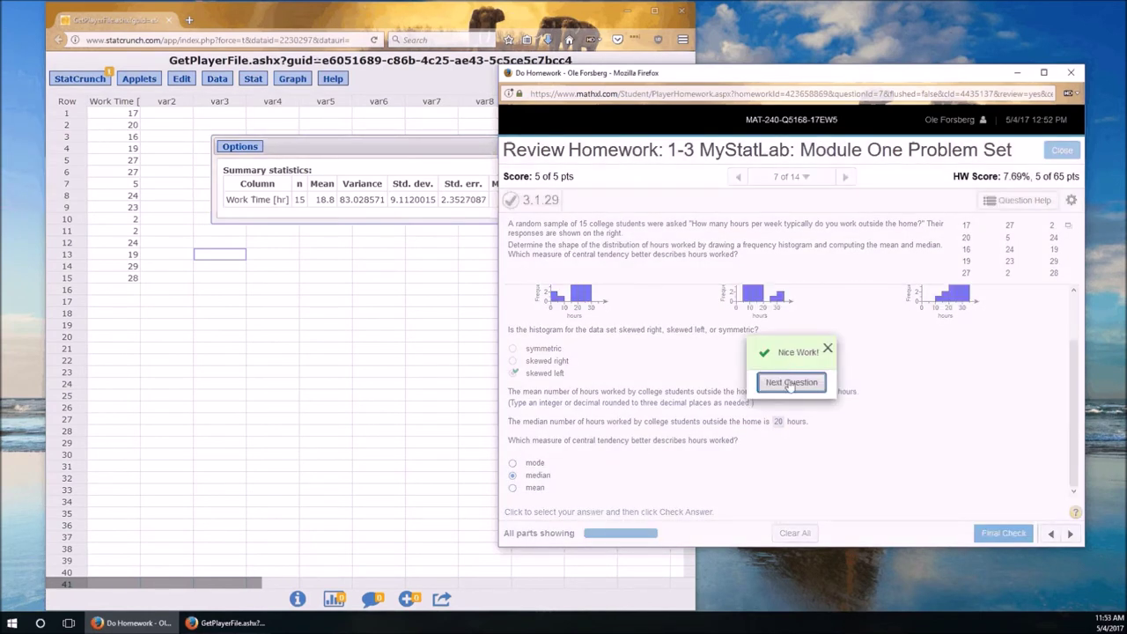
click(828, 349)
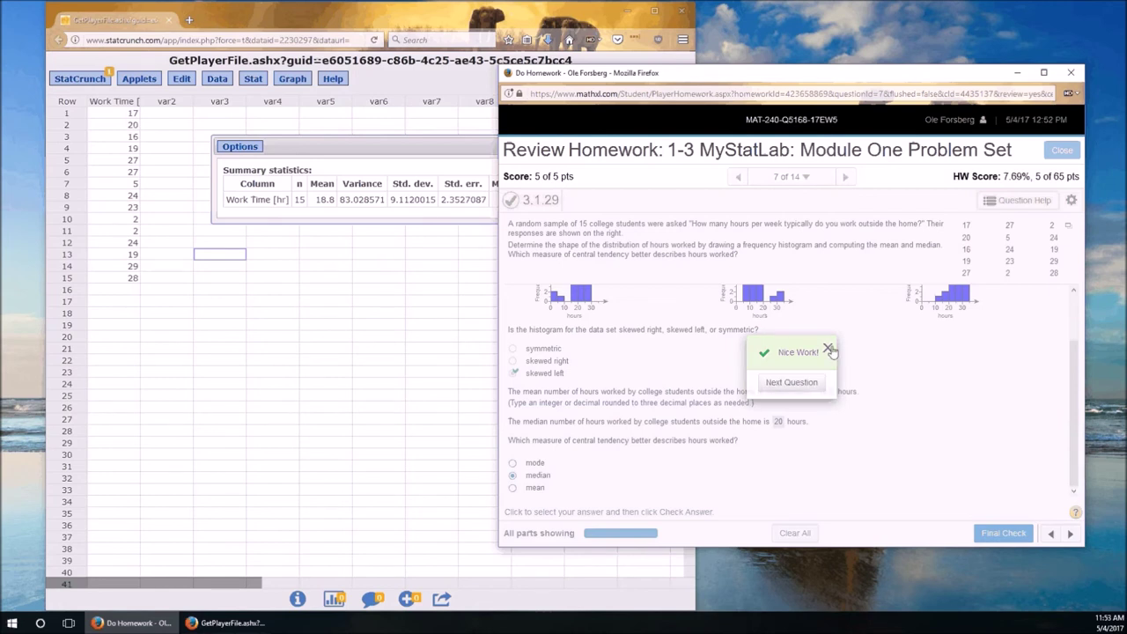
click(829, 350)
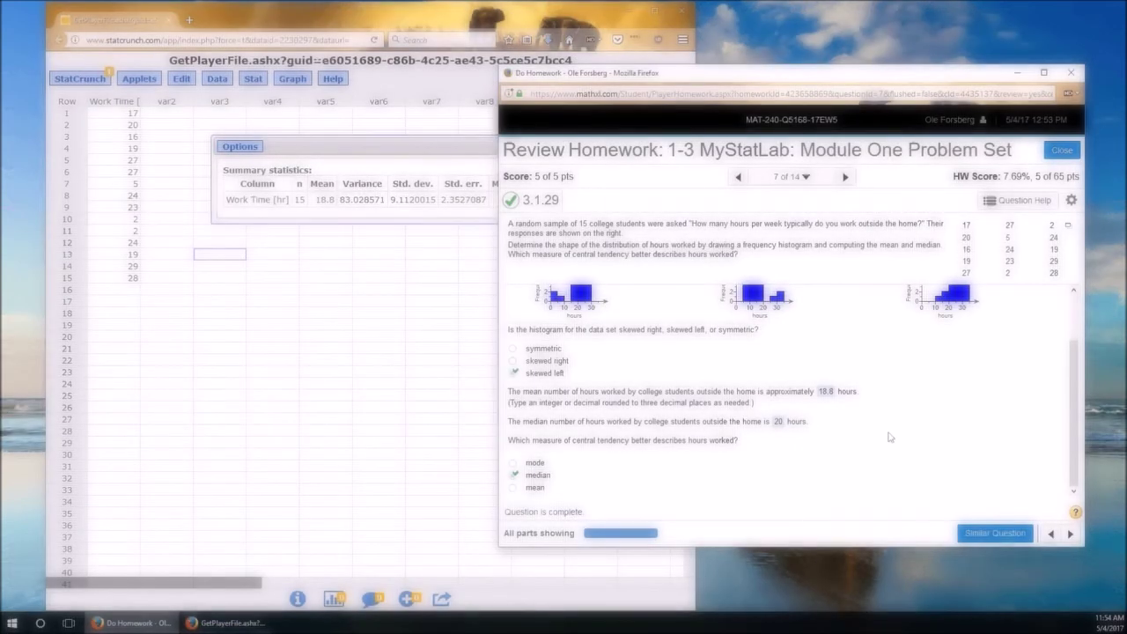
Step: Scroll back to the histogram choices, check the data table's export menu, then return to StatCrunch
scroll(823, 453, up, 2)
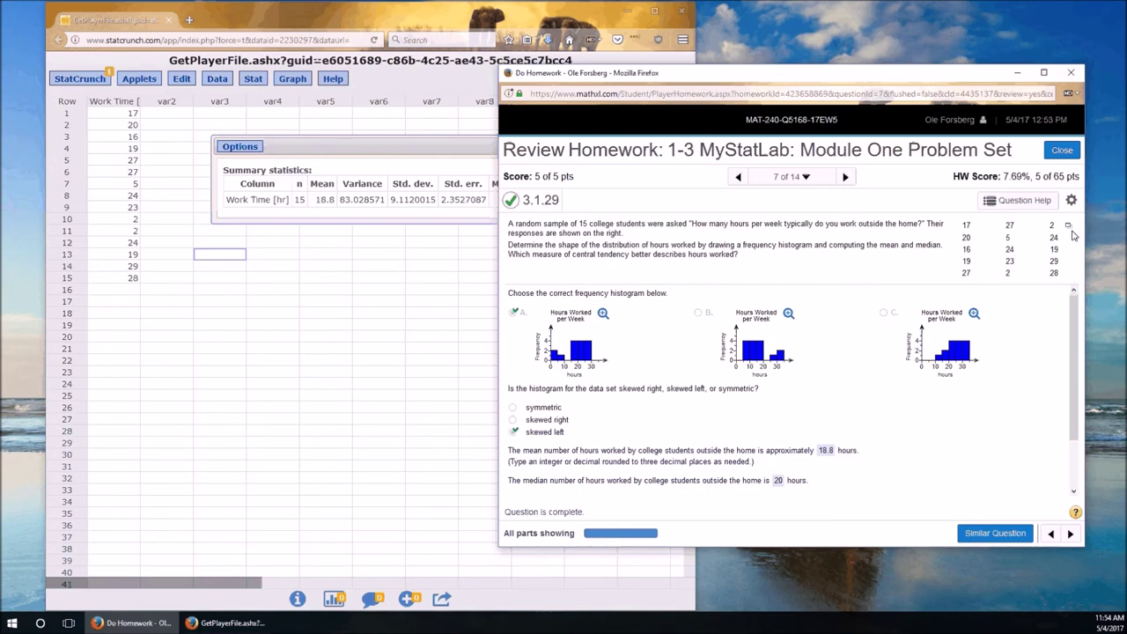
click(1072, 231)
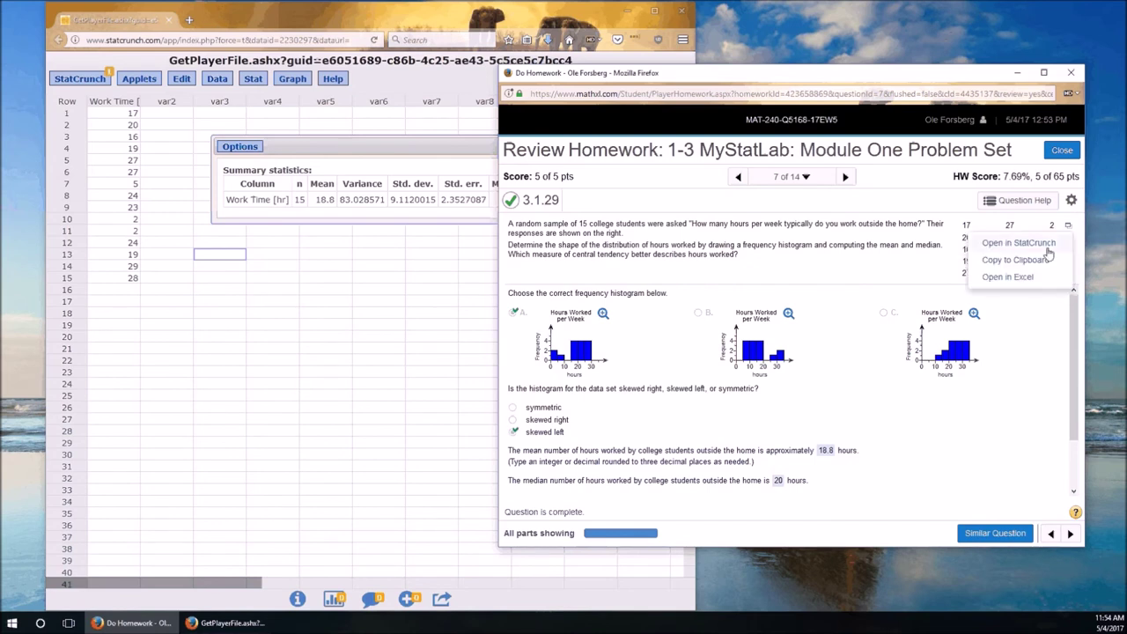
click(1048, 256)
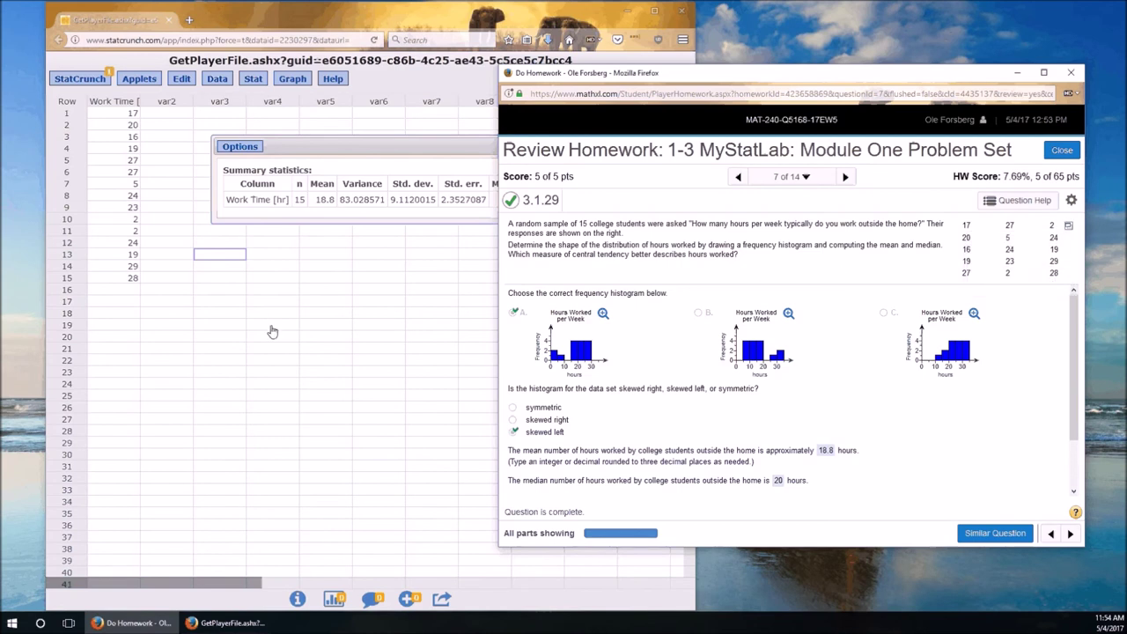
click(220, 313)
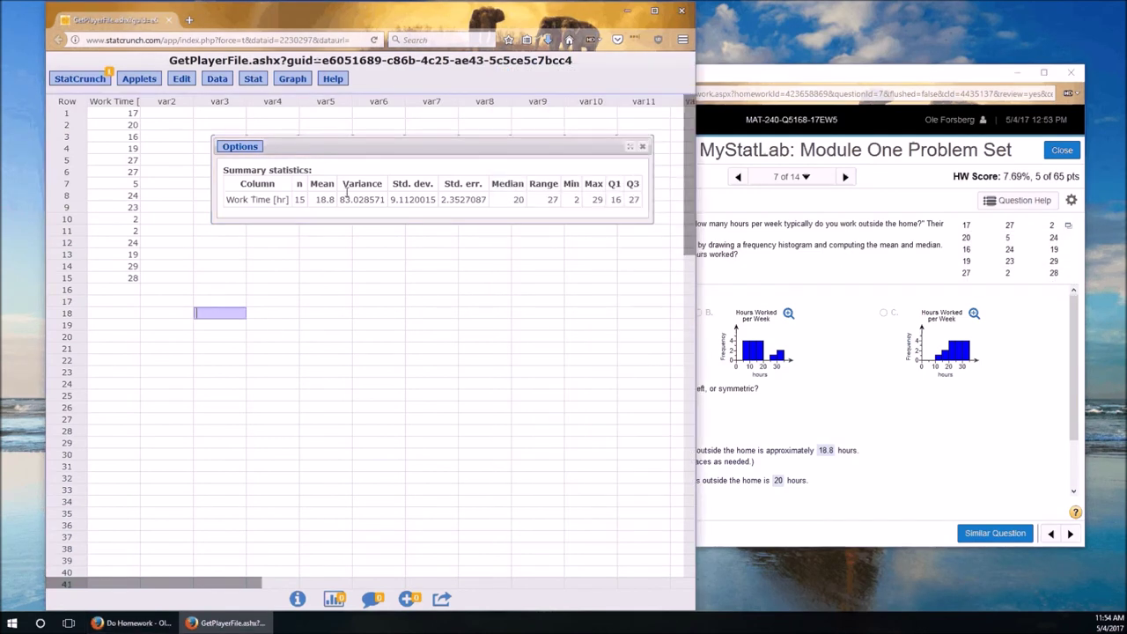
Step: Close the summary statistics output, look over the Work Time [hr] cells, and return to MyStatLab
click(642, 147)
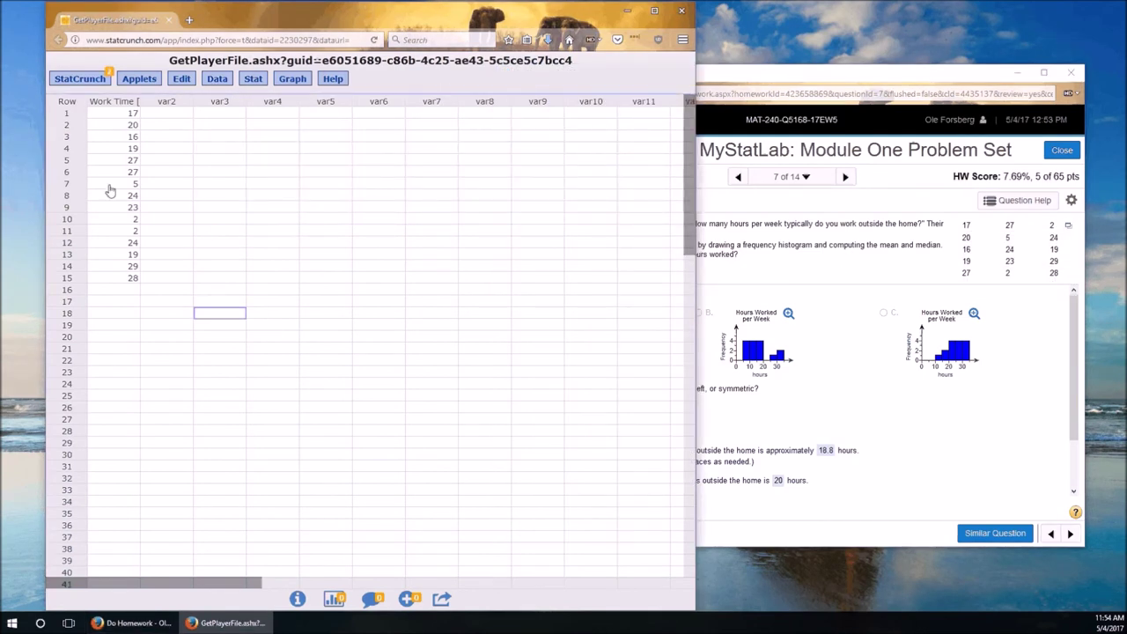
click(125, 108)
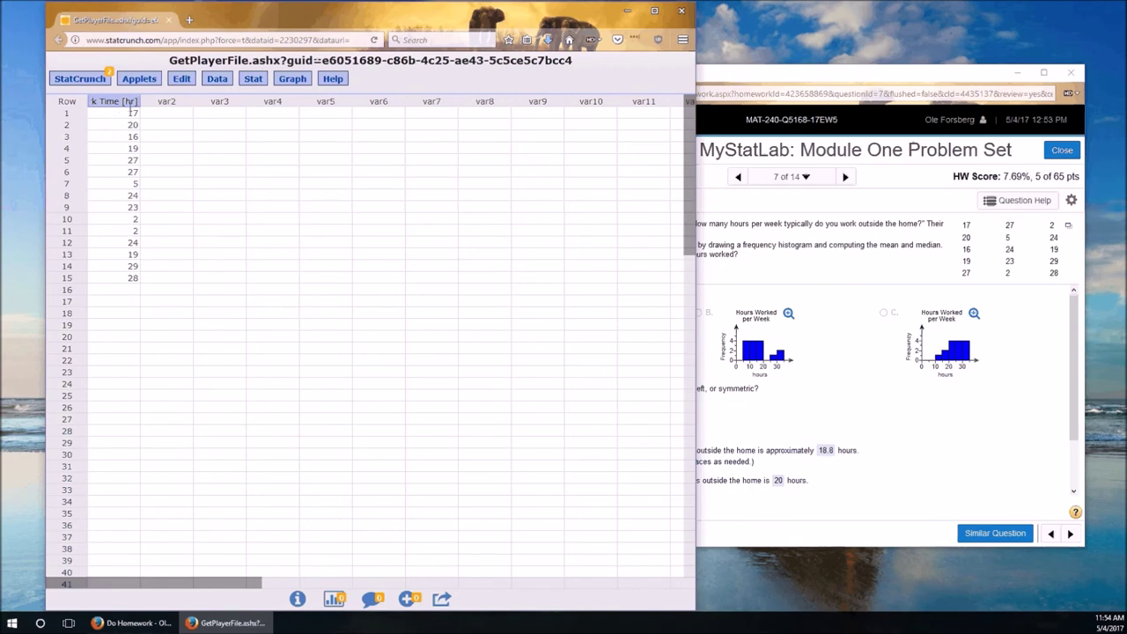
click(121, 115)
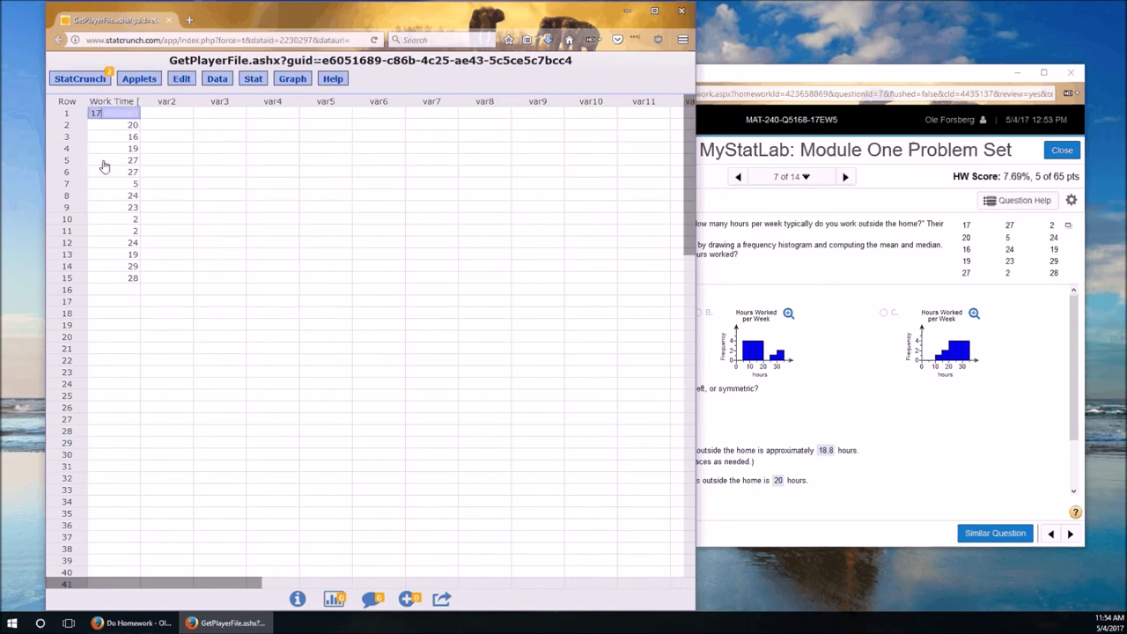
click(112, 290)
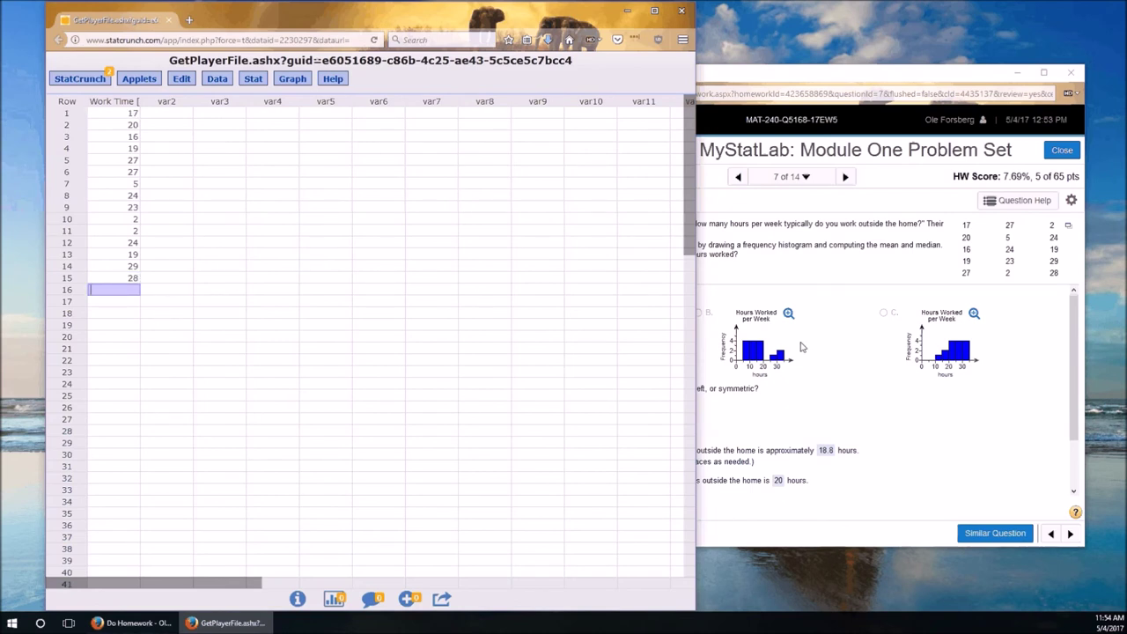
click(993, 422)
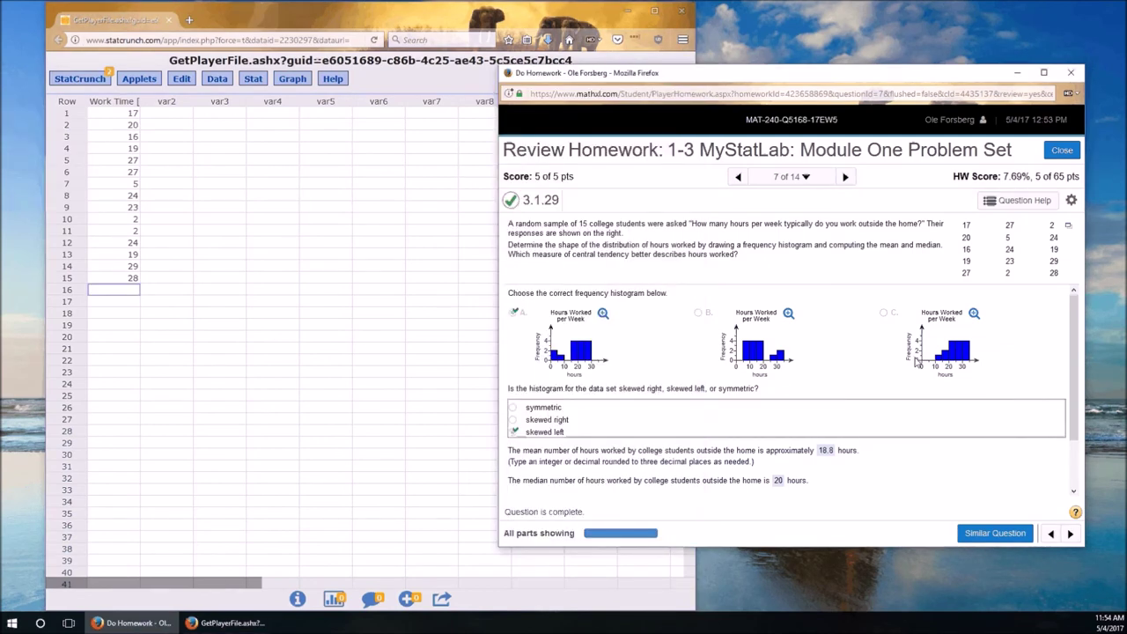
Step: Plot a histogram of Work Time [hr] to check its shape, then close it and return to MyStatLab
click(293, 78)
click(322, 133)
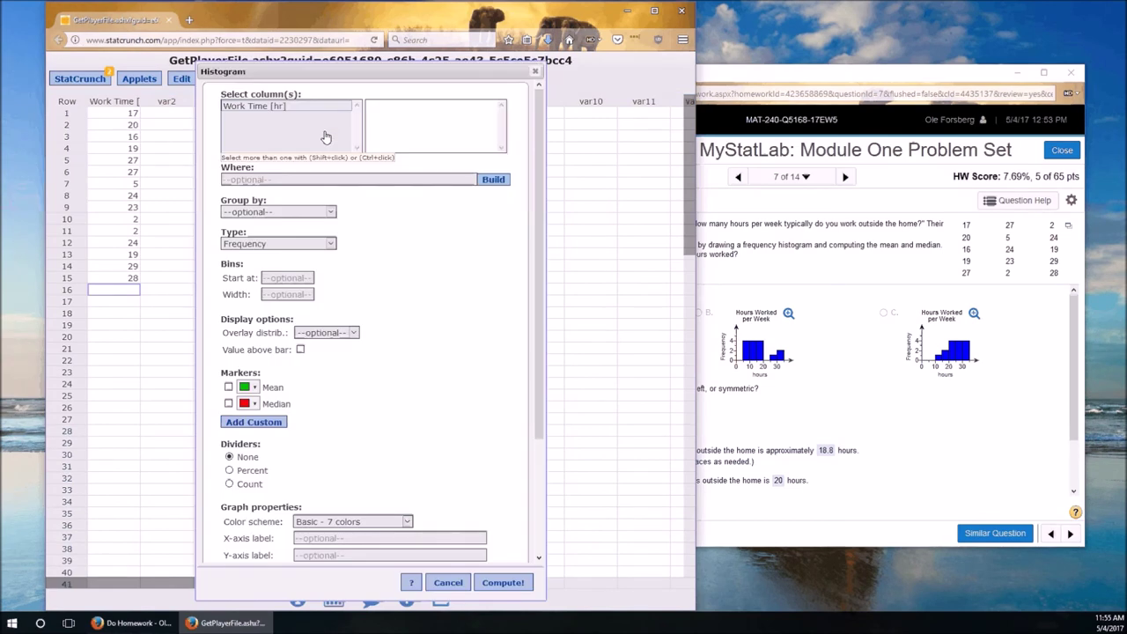
click(249, 106)
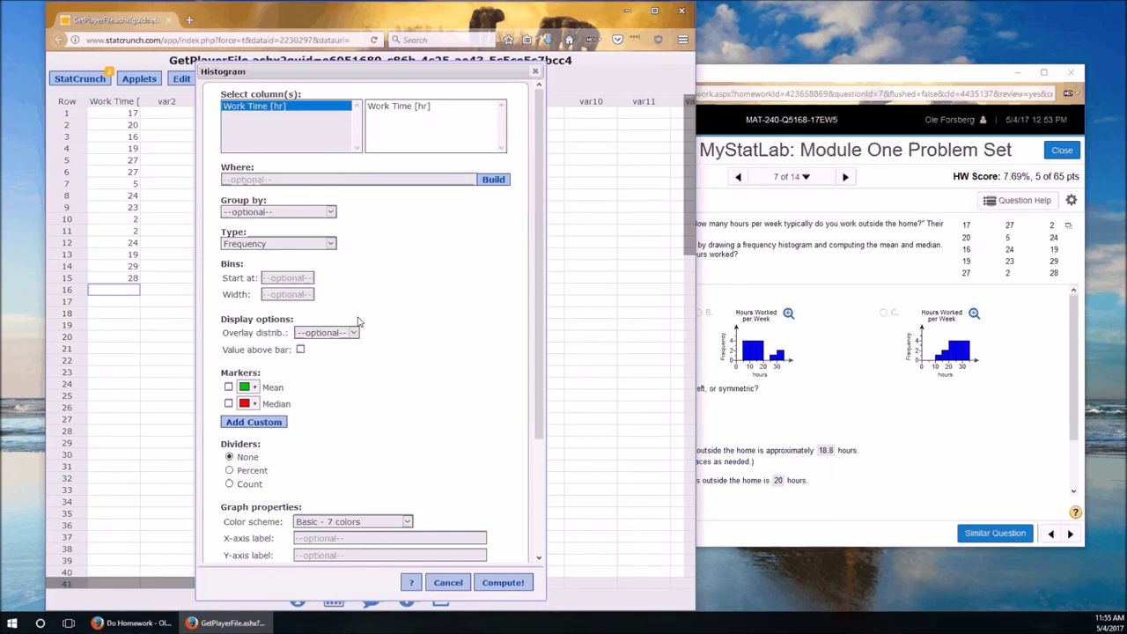
click(507, 585)
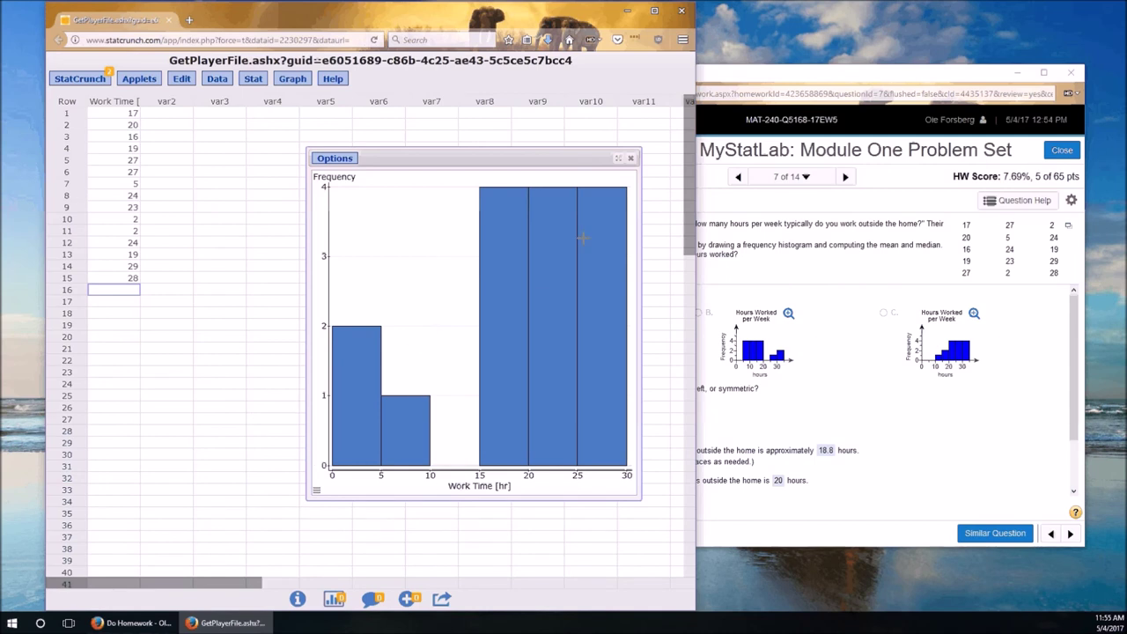
click(631, 157)
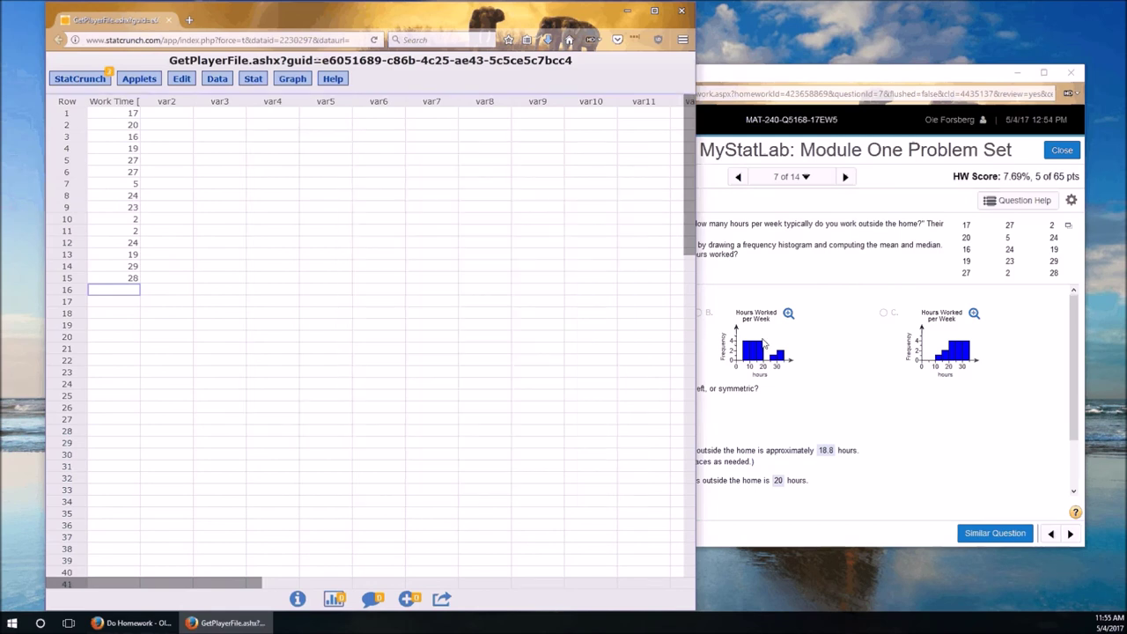
click(764, 343)
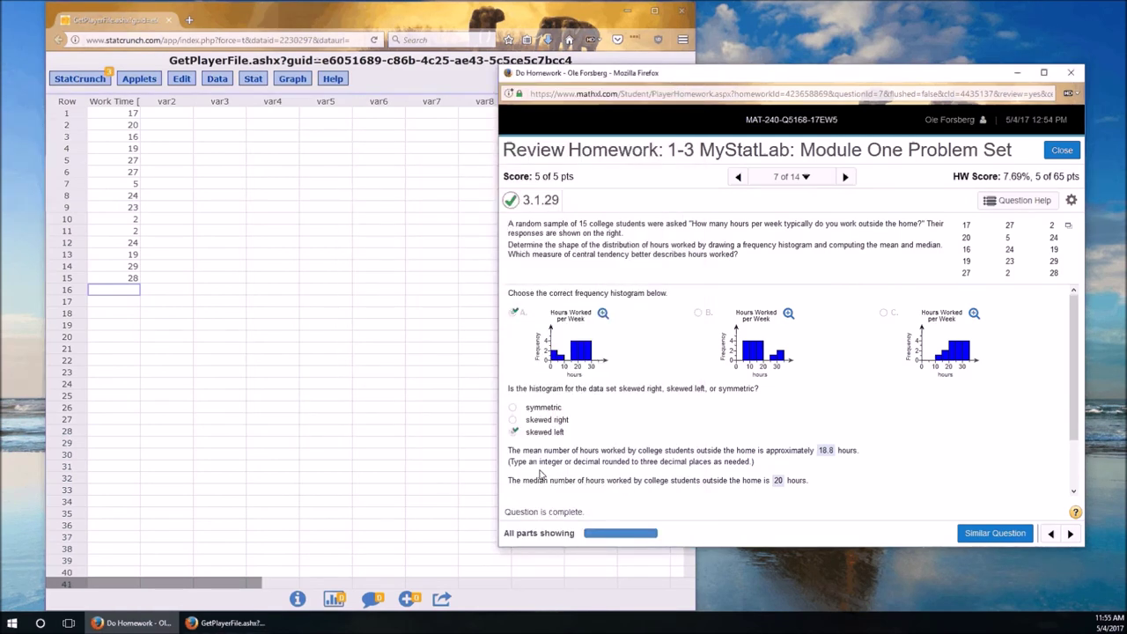
Step: Compute column summary statistics for Work Time [hr]: n 15, mean 18.8, median 20
click(253, 81)
mouse_move(285, 108)
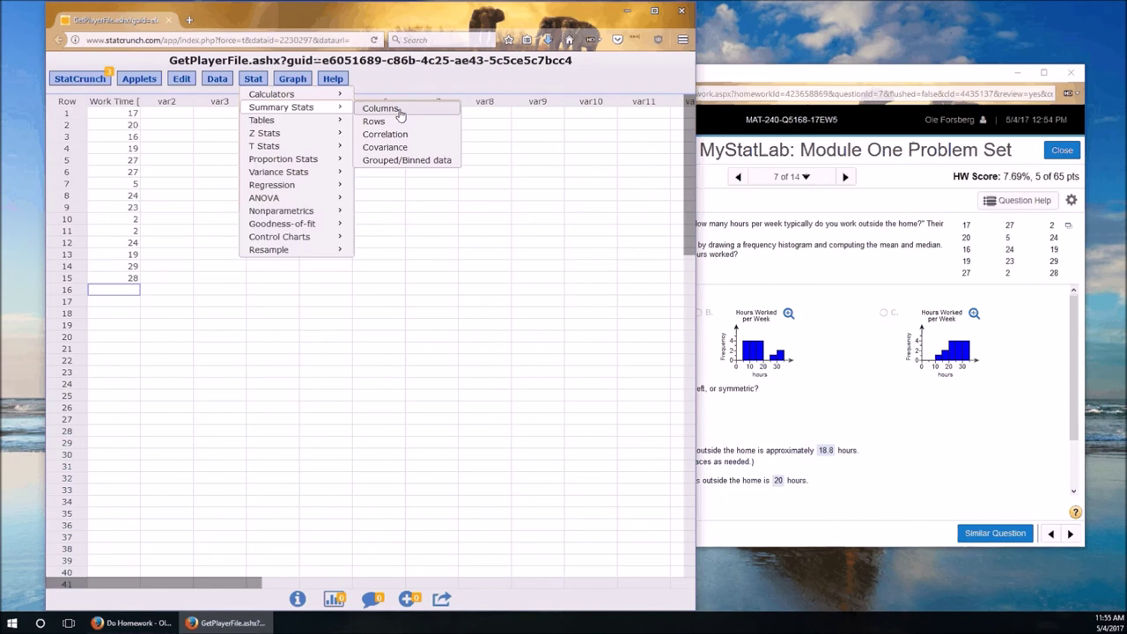
click(381, 108)
click(264, 185)
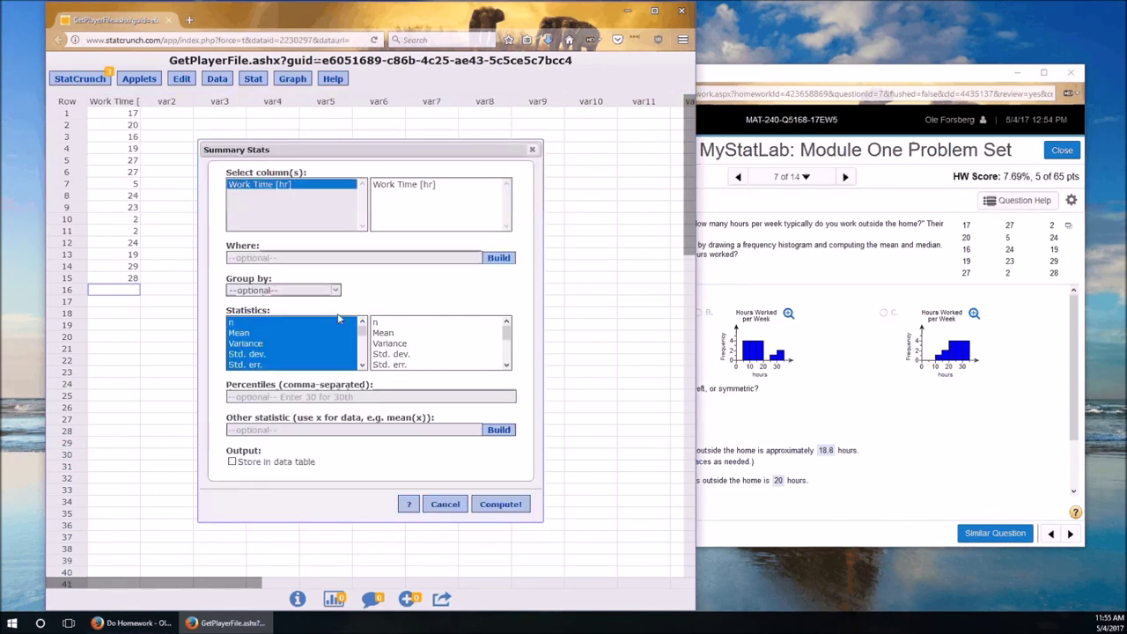
click(263, 322)
scroll(263, 352, down, 5)
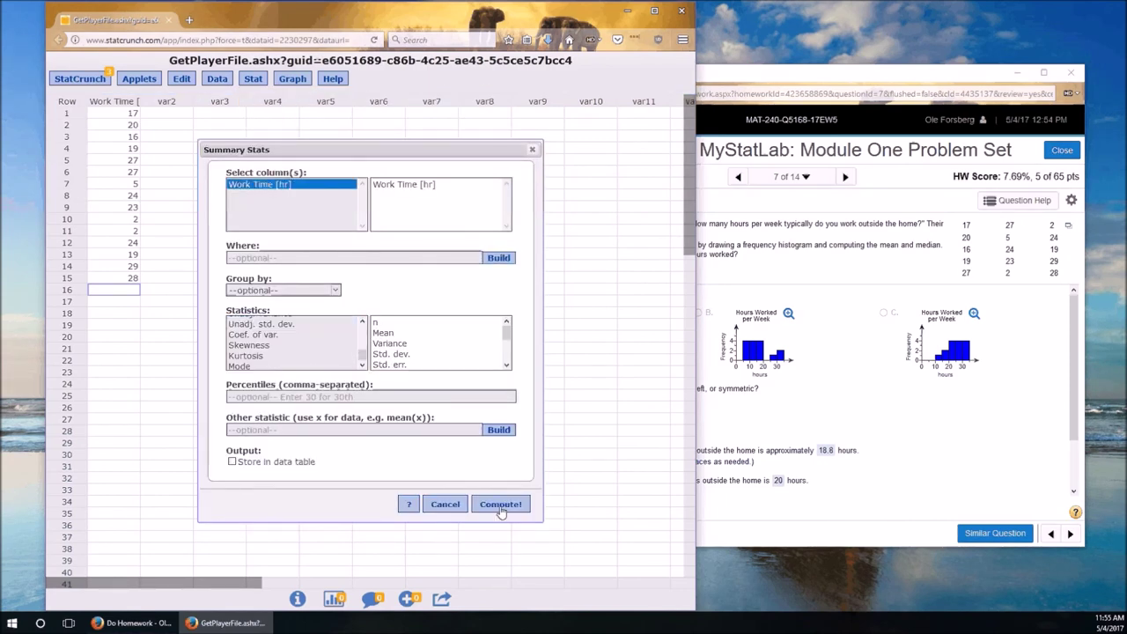
click(501, 508)
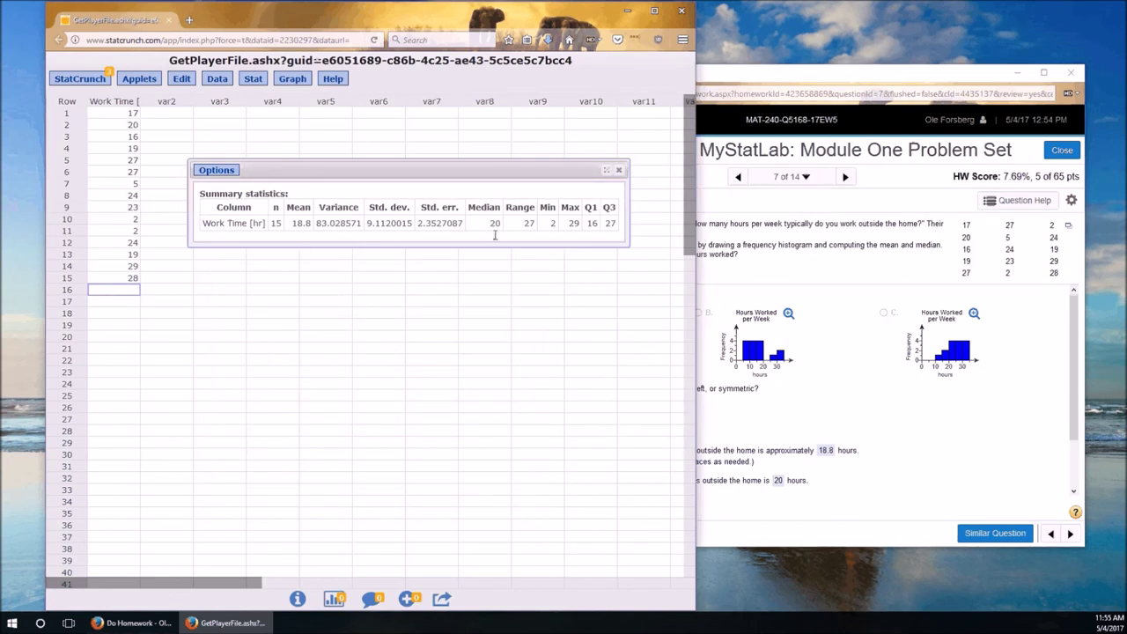
click(757, 77)
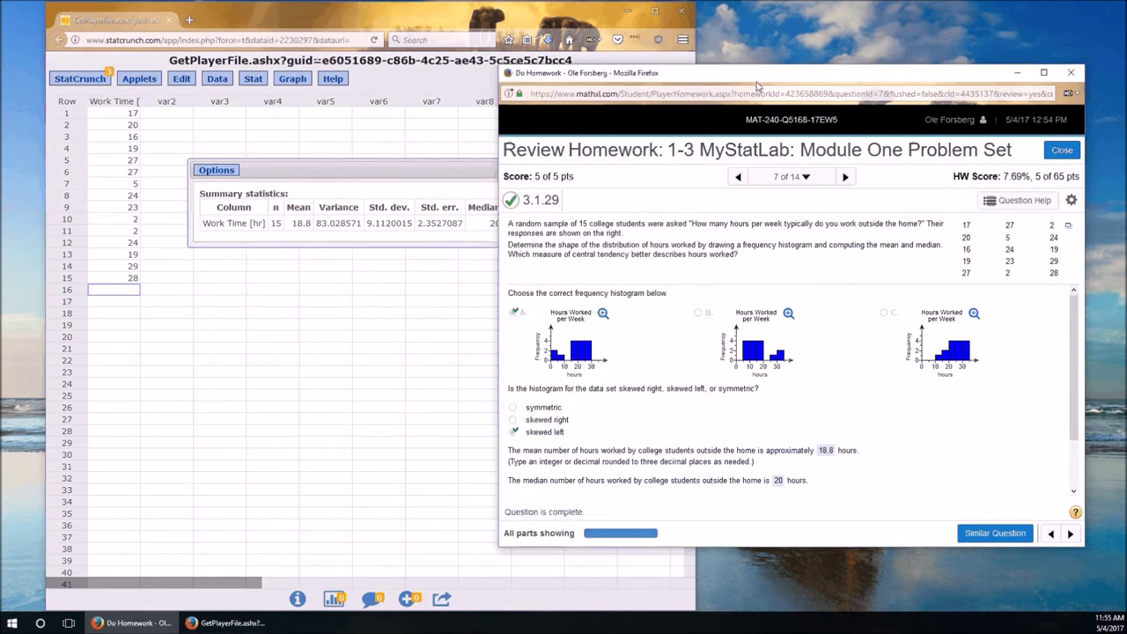
scroll(866, 480, down, 1)
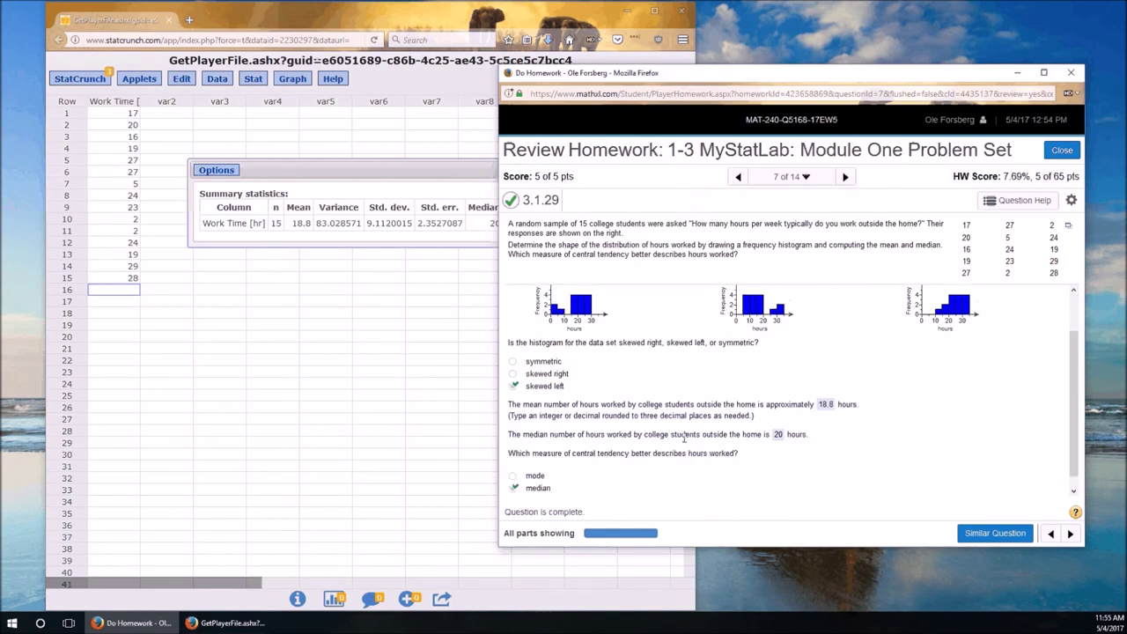
scroll(684, 438, down, 1)
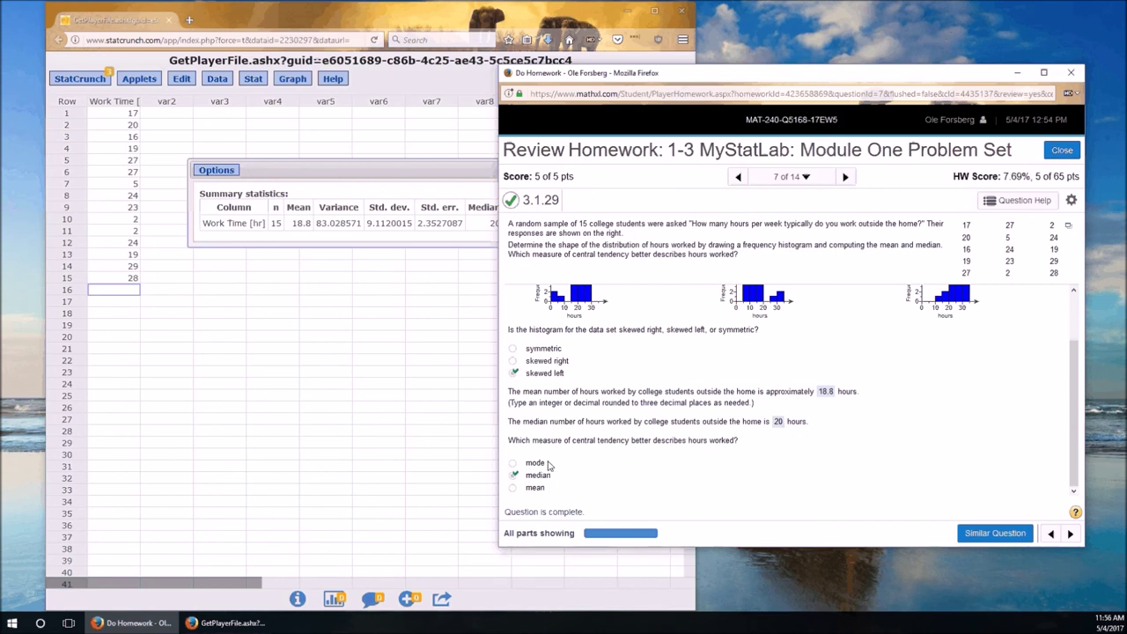
scroll(790, 454, up, 1)
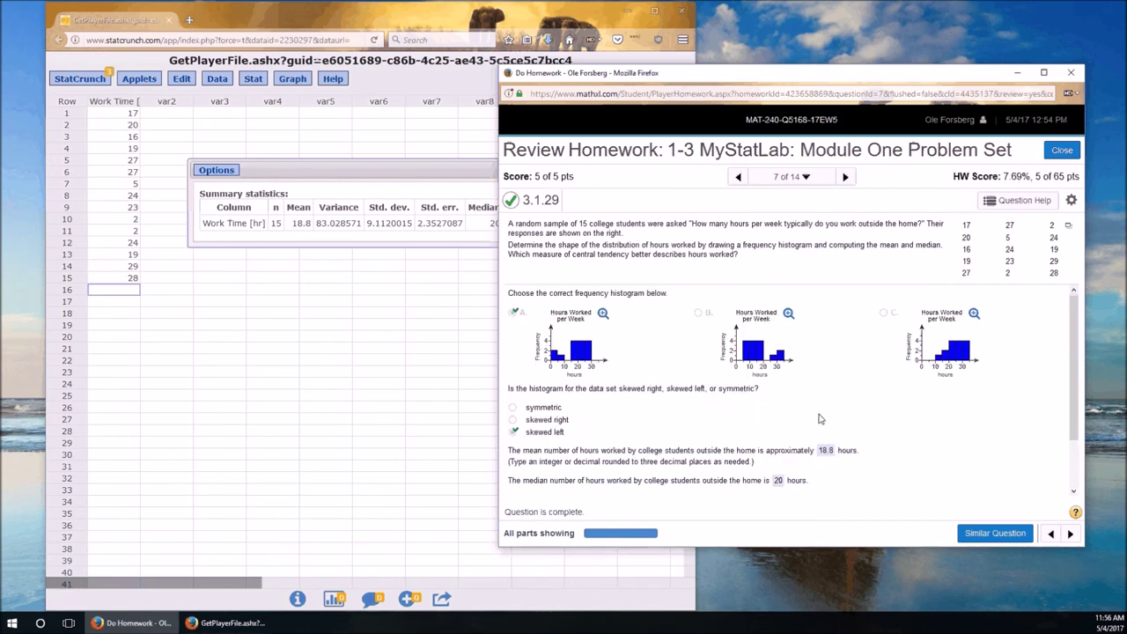